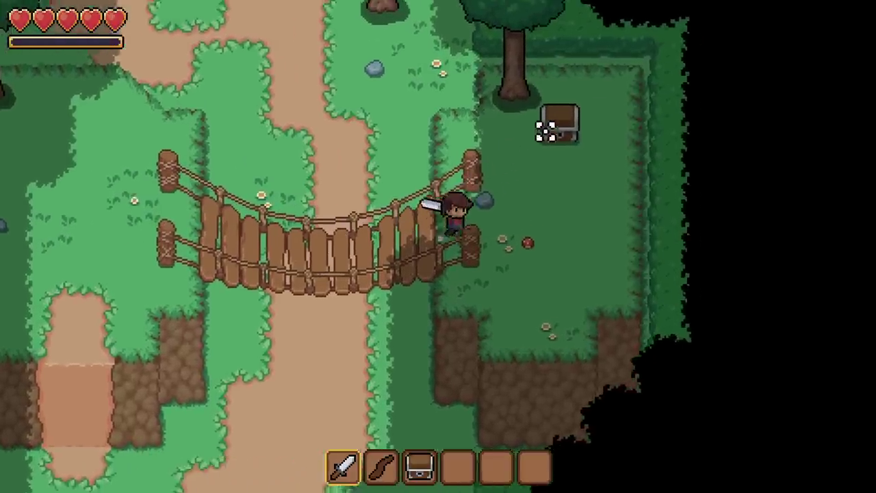
{"action": "key", "text": "d"}
{"action": "key", "text": "w"}
Step: Walk Zoe across the rope bridge and open the chest beside it
{"action": "left_click", "coordinate": [431, 181]}
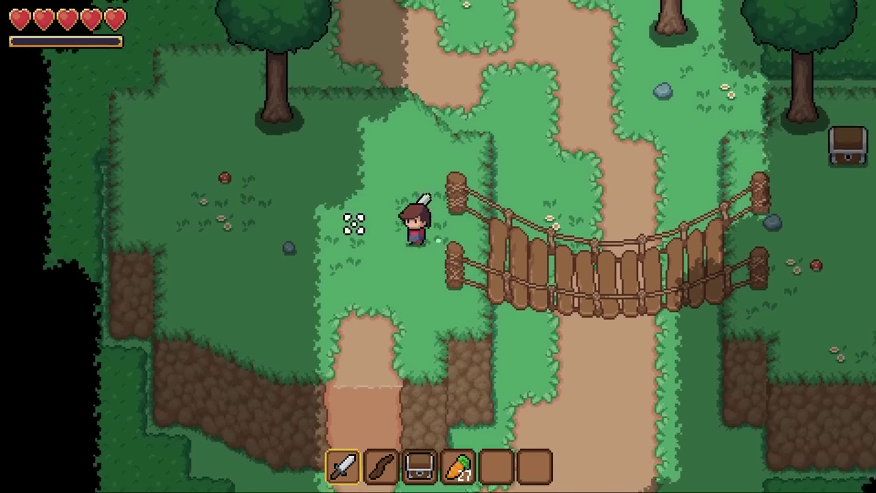
Step: Walk down the dirt path and back north to the bridge's left end
{"action": "key", "text": "s"}
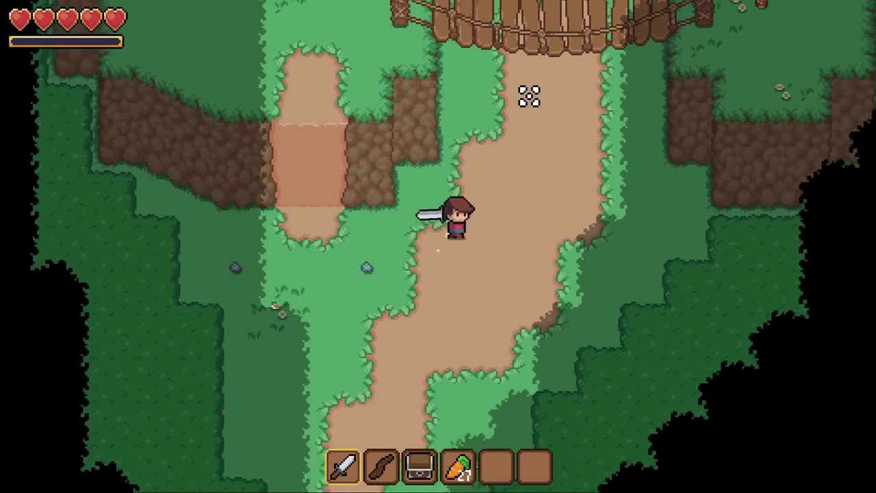
{"action": "key", "text": "w"}
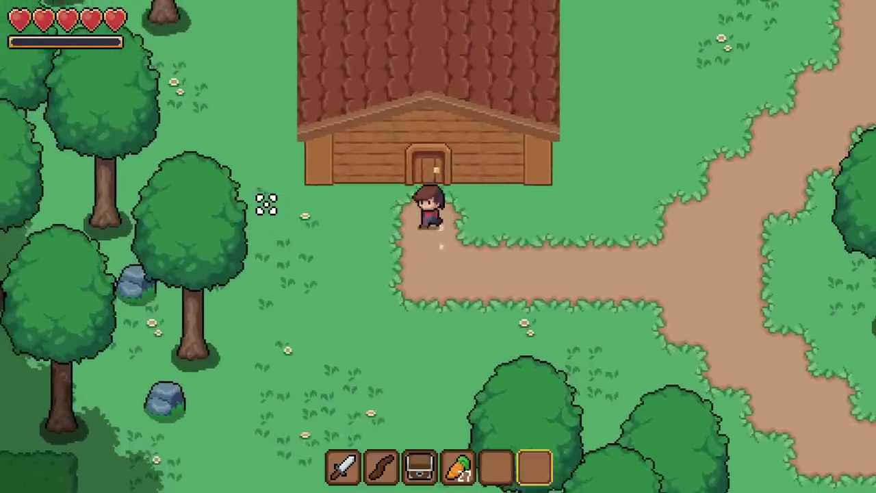
{"action": "key", "text": "w"}
{"action": "key", "text": "6"}
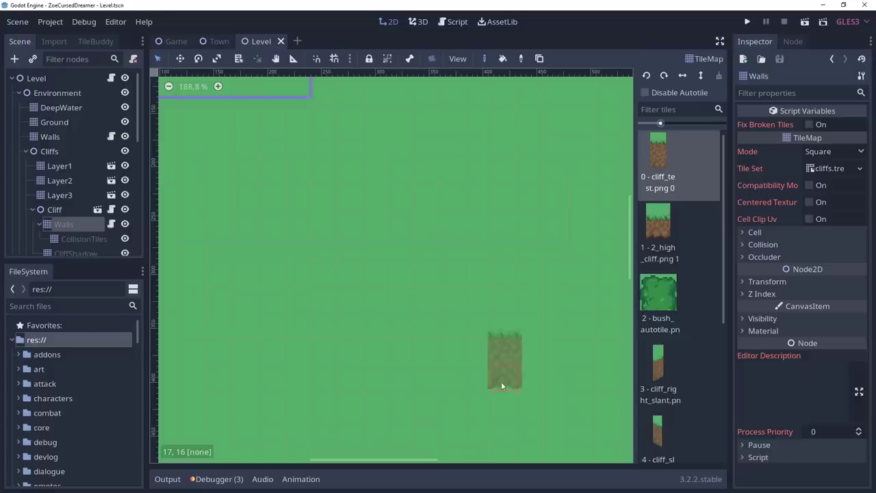
{"action": "mouse_move", "coordinate": [501, 381]}
{"action": "left_mouse_down"}
{"action": "mouse_move", "coordinate": [399, 265]}
{"action": "mouse_move", "coordinate": [532, 332]}
{"action": "mouse_move", "coordinate": [491, 291]}
{"action": "left_mouse_up"}
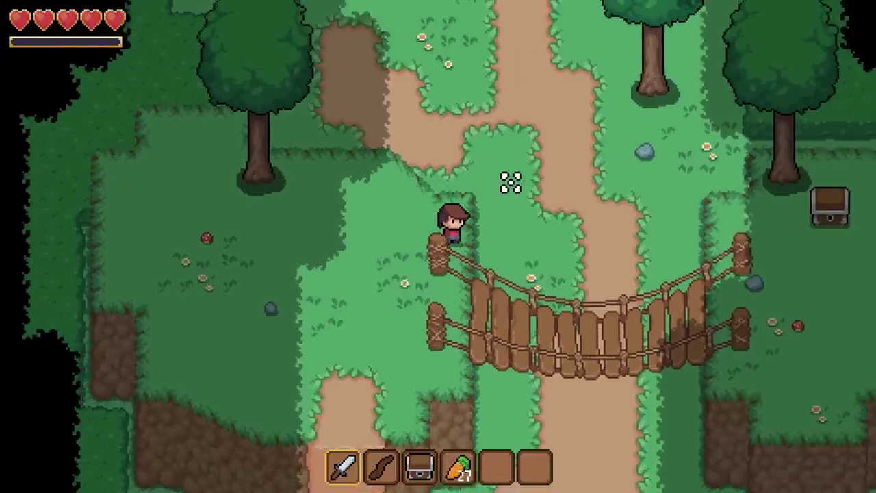
Step: Walk past the tree, down into the cliff passage, and out to the bridge's left end
{"action": "key", "text": "a"}
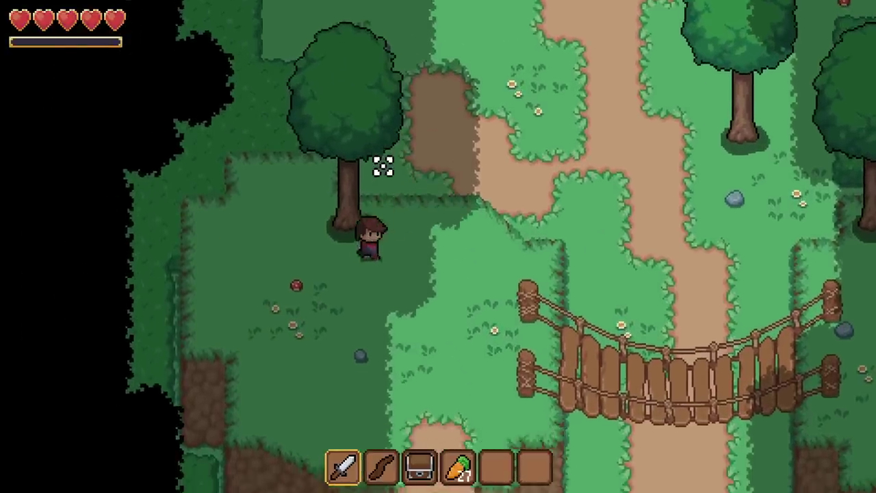
{"action": "key", "text": "a"}
{"action": "key", "text": "w"}
{"action": "key", "text": "s"}
{"action": "key", "text": "a"}
{"action": "key", "text": "d"}
{"action": "key", "text": "s"}
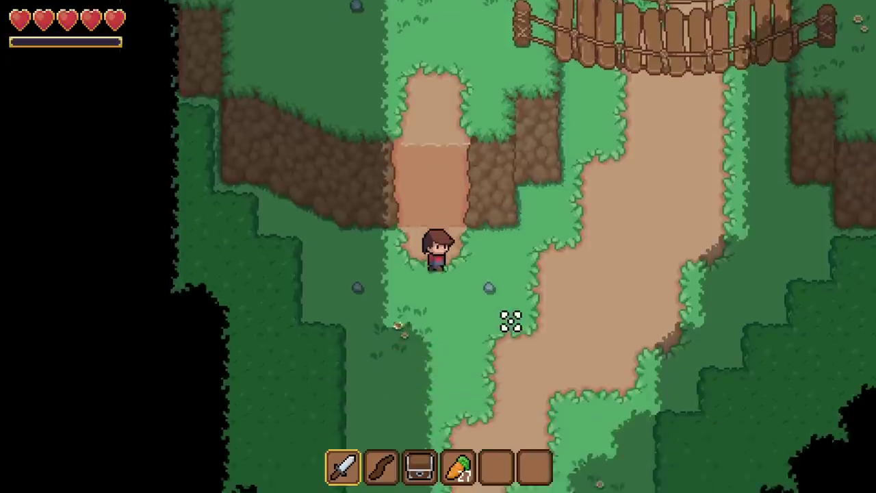
{"action": "key", "text": "d"}
{"action": "key", "text": "w"}
{"action": "key", "text": "w"}
{"action": "key", "text": "a"}
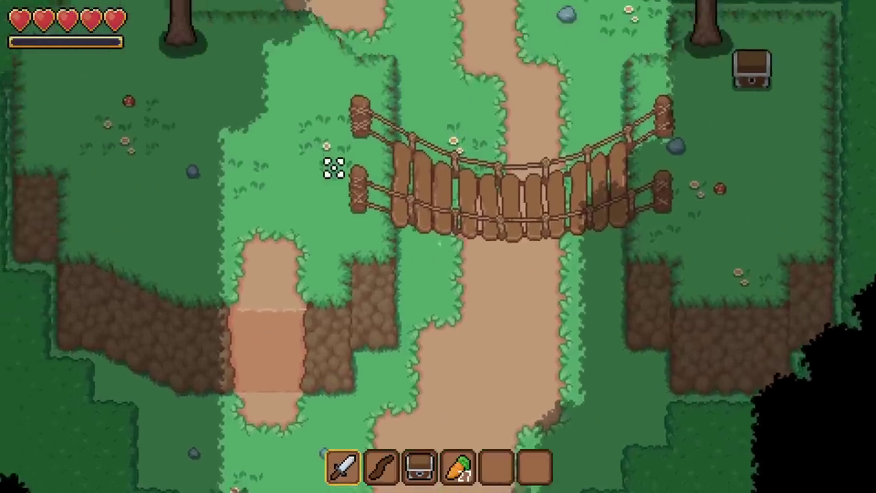
Step: Walk under the bridge, down and left, then back up to its left end
{"action": "key", "text": "s"}
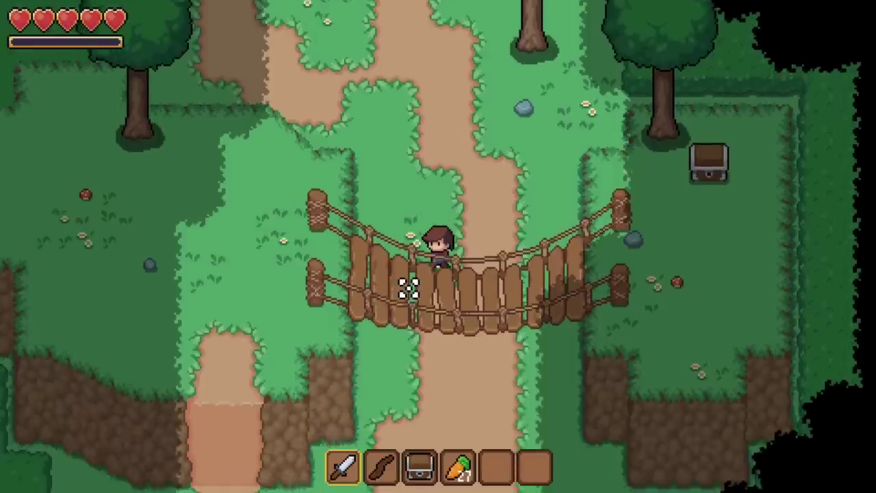
{"action": "key", "text": "s"}
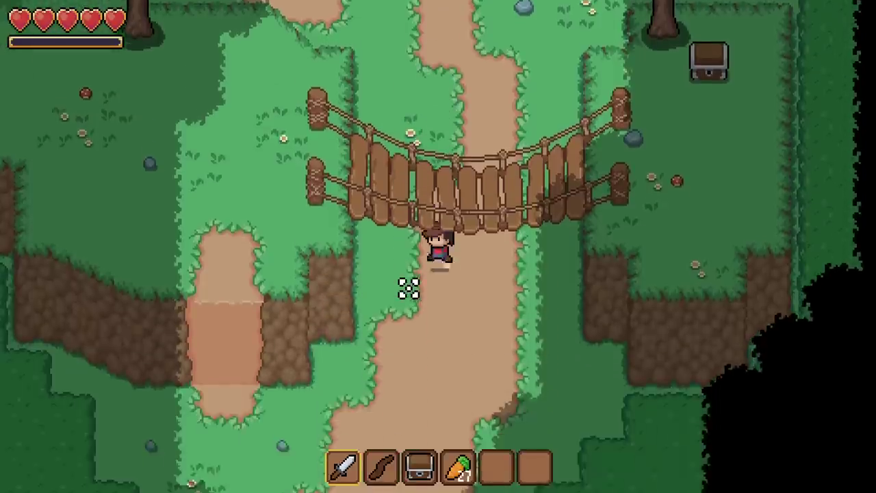
{"action": "key", "text": "a"}
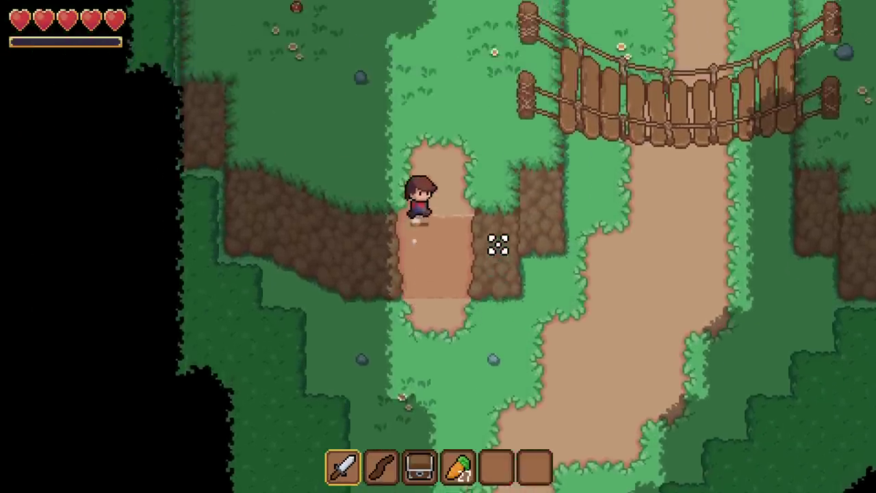
{"action": "key", "text": "w"}
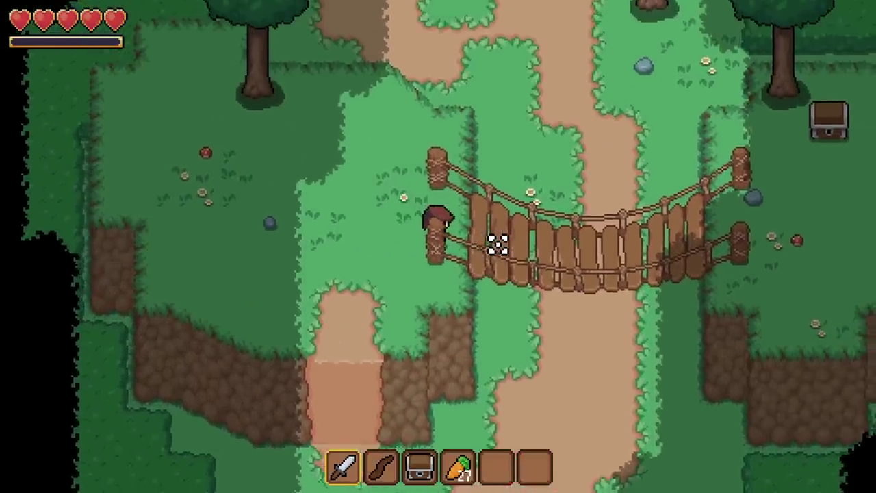
Step: Walk down the passage, back across the bridge, then along the shore toward the house
{"action": "key", "text": "s"}
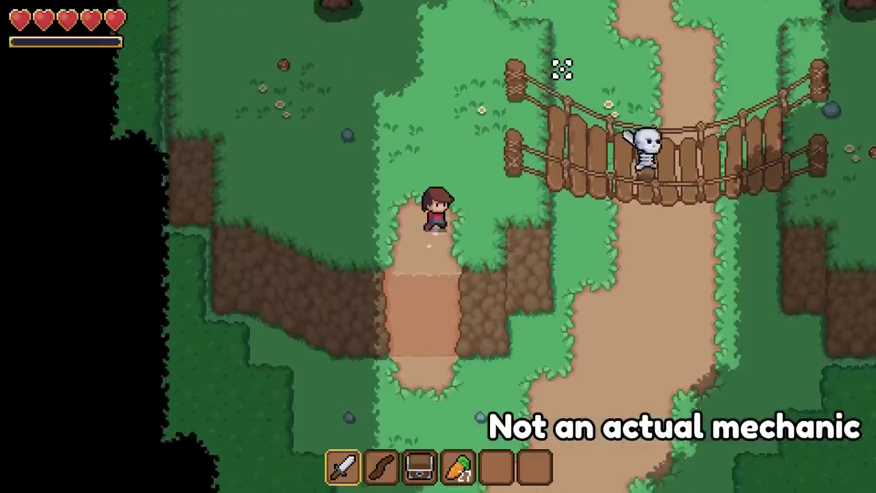
{"action": "key", "text": "s"}
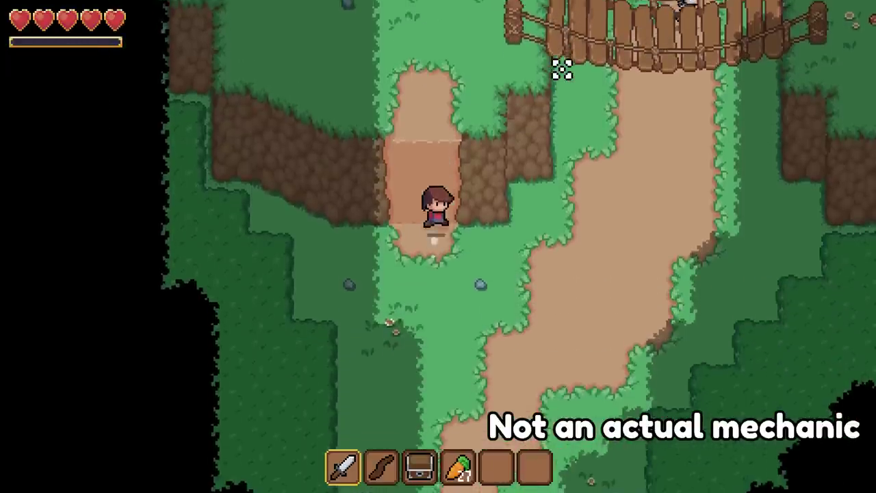
{"action": "key", "text": "w"}
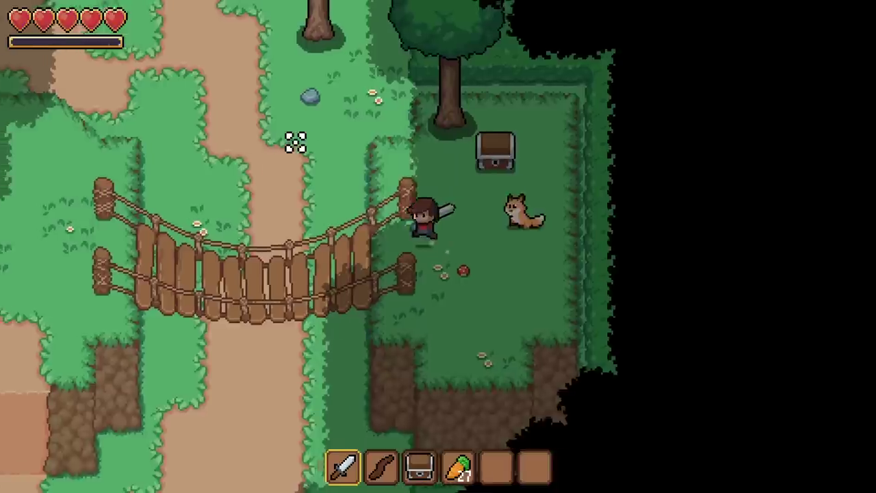
{"action": "key", "text": "a"}
{"action": "key", "text": "a"}
{"action": "key", "text": "s"}
{"action": "key", "text": "s"}
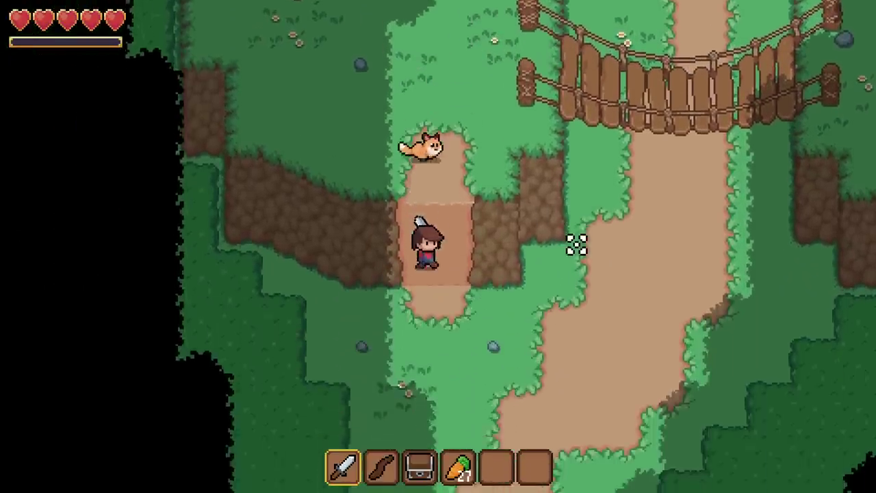
{"action": "key", "text": "d"}
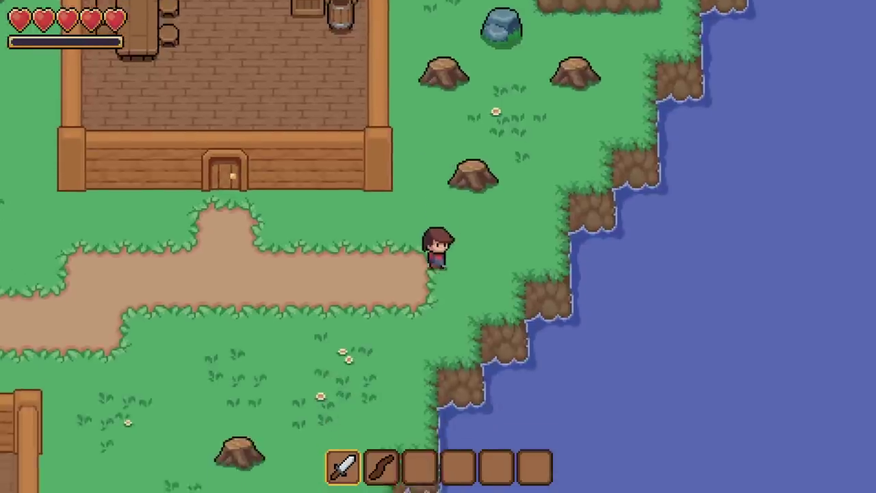
{"action": "key", "text": "d"}
{"action": "key", "text": "s"}
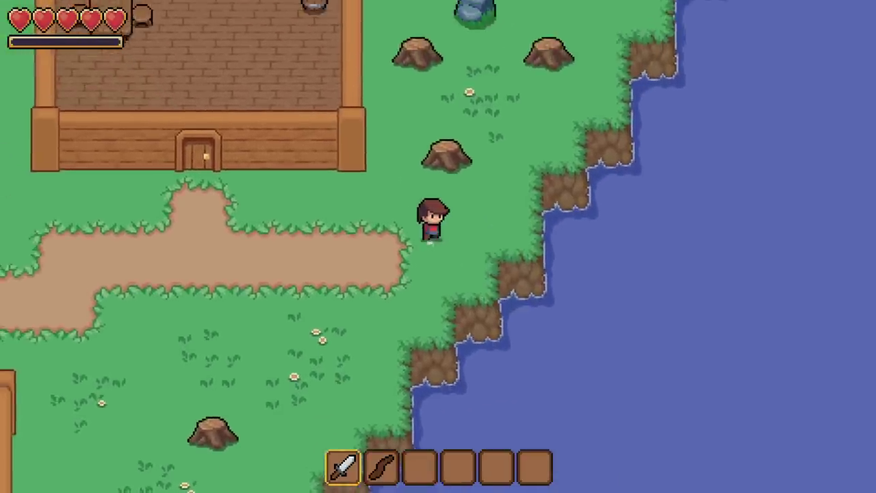
{"action": "key", "text": "d"}
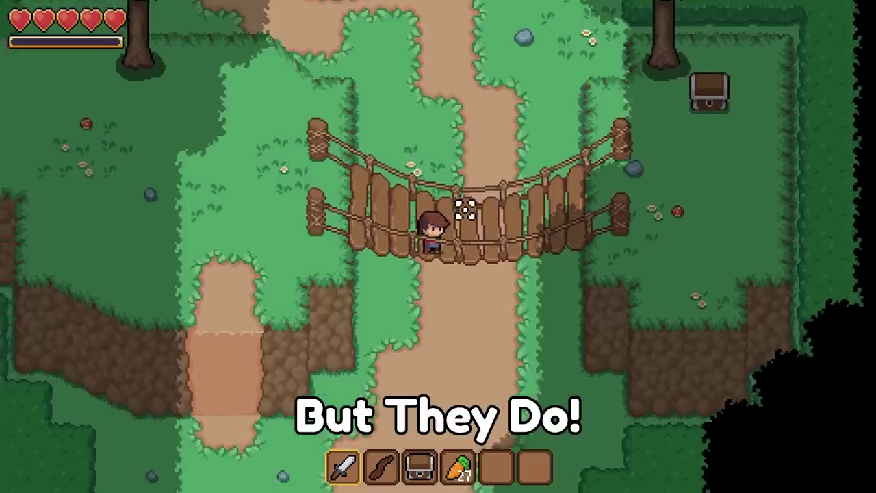
{"action": "key", "text": "d"}
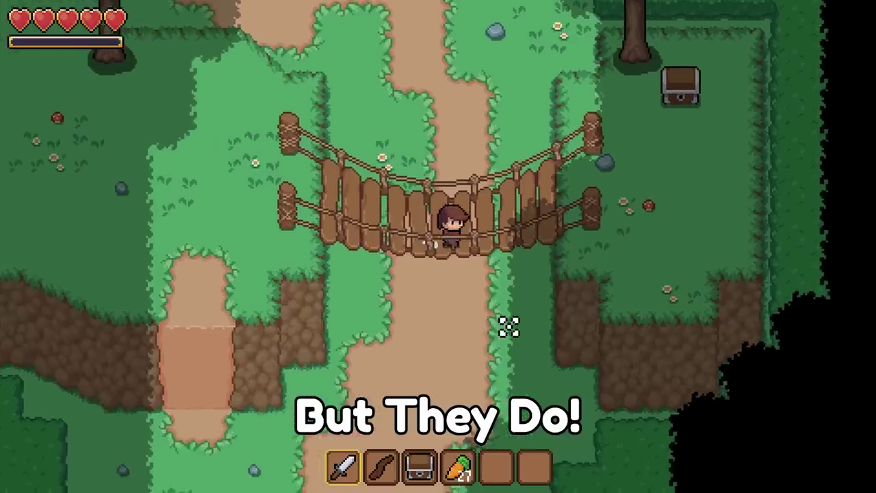
Step: Select the LayerTrigger on the cliff path and open its scene
{"action": "key", "text": "a"}
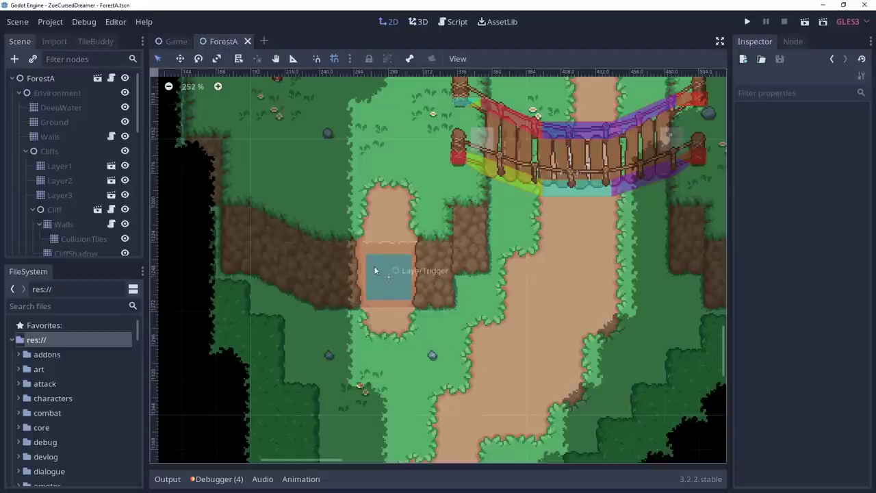
{"action": "left_click", "coordinate": [385, 275]}
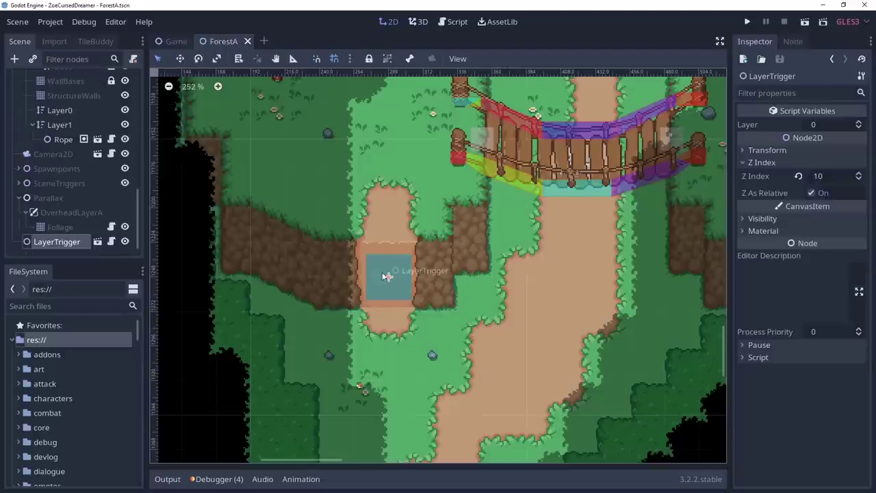
{"action": "left_click", "coordinate": [98, 242]}
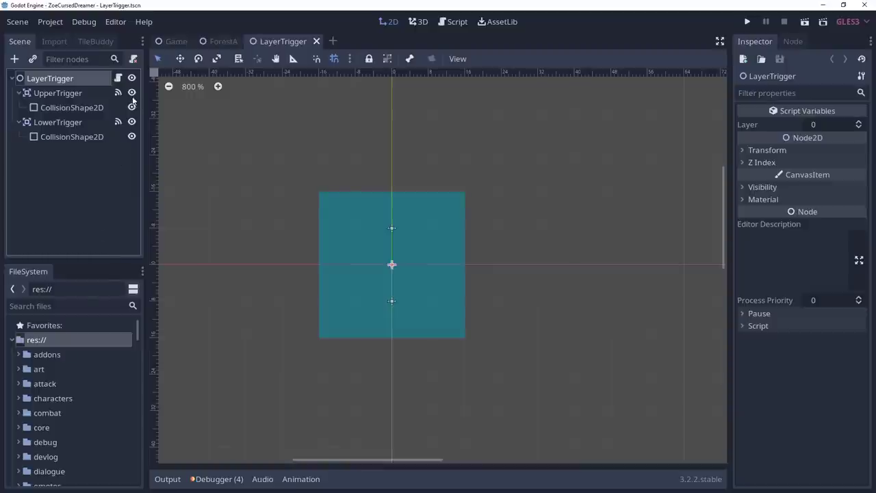
Step: Toggle LowerTrigger's visibility off and on, then walk up through the trigger to hit the set_layer breakpoint
{"action": "left_click", "coordinate": [132, 123]}
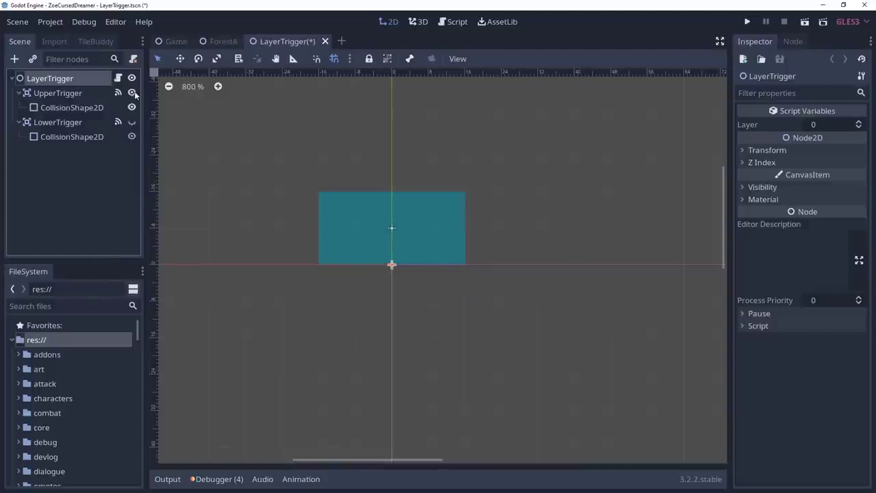
{"action": "left_click", "coordinate": [132, 122]}
{"action": "key", "text": "alt+Tab"}
{"action": "key", "text": "Up"}
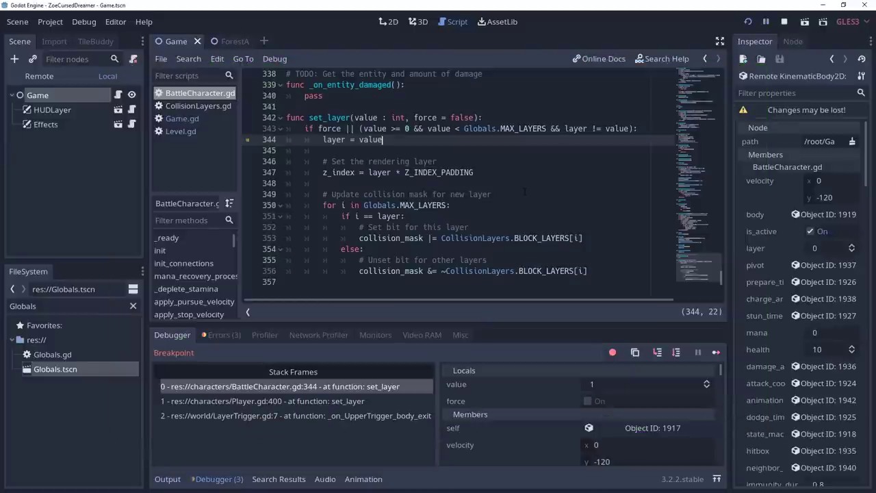
Step: Resume the game with F12 and walk down across the bridge and up past the cliff patch
{"action": "key", "text": "F12"}
{"action": "key", "text": "Down"}
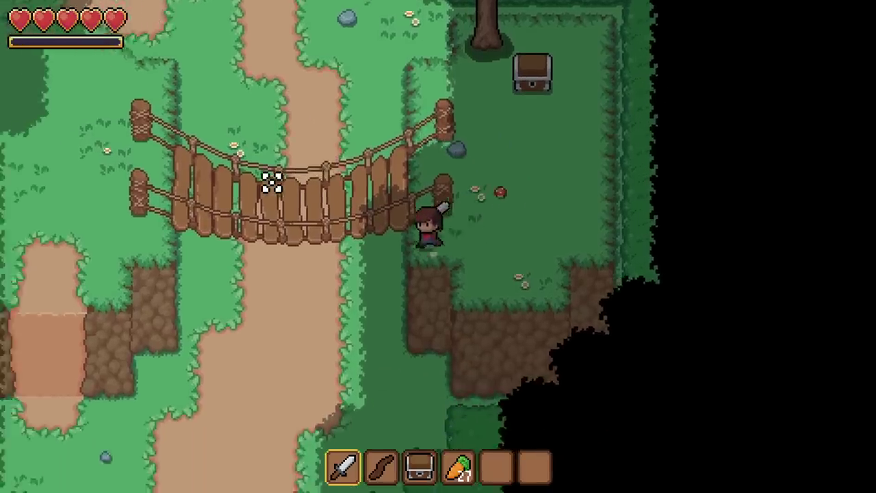
{"action": "key", "text": "Up"}
{"action": "key", "text": "Down"}
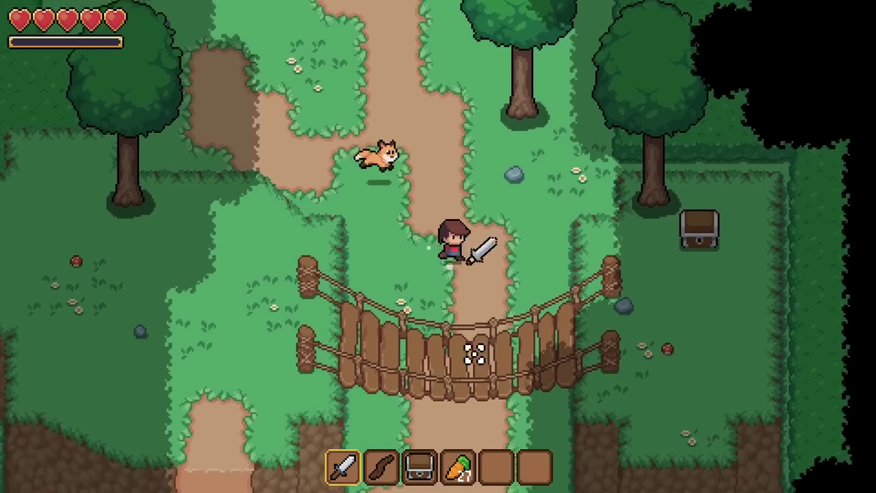
{"action": "key", "text": "Down"}
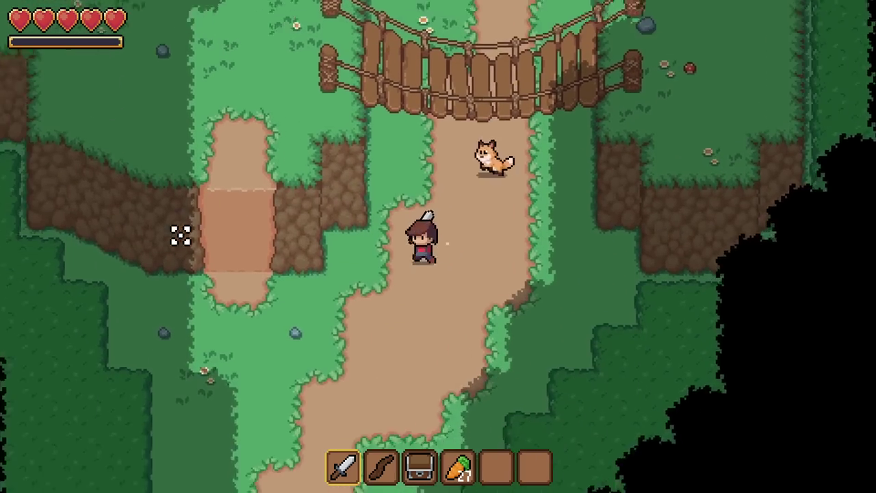
{"action": "key", "text": "Left"}
{"action": "key", "text": "Up"}
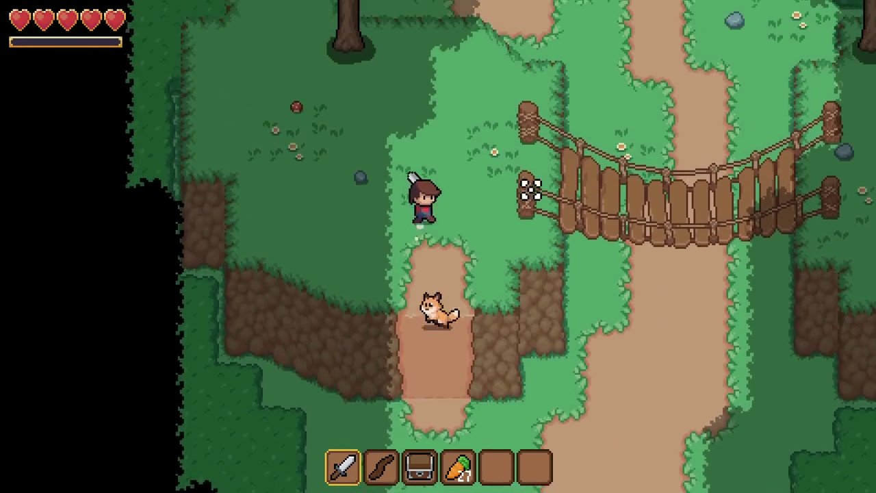
{"action": "key", "text": "Right"}
{"action": "key", "text": "Right"}
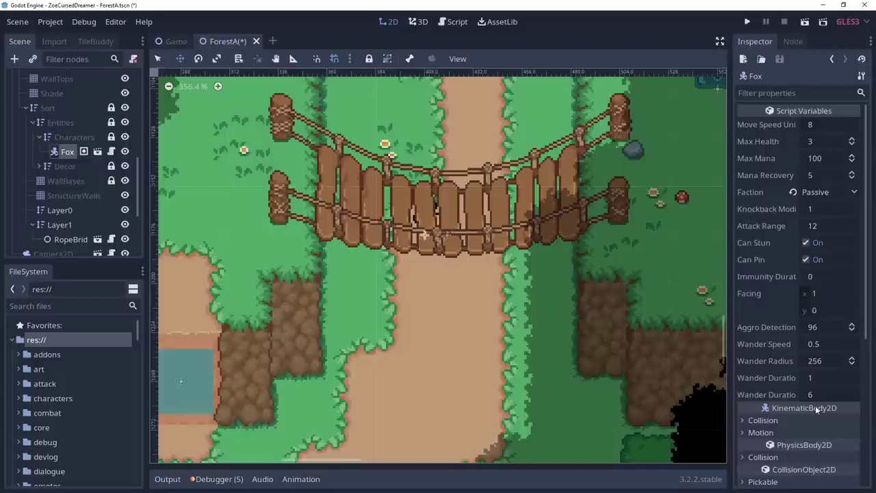
Step: Walk up, down and back up the cliff ramp toward the bridge, watching z_index switch 0/10
{"action": "scroll", "coordinate": [816, 408], "scroll_direction": "down", "scroll_amount": 5}
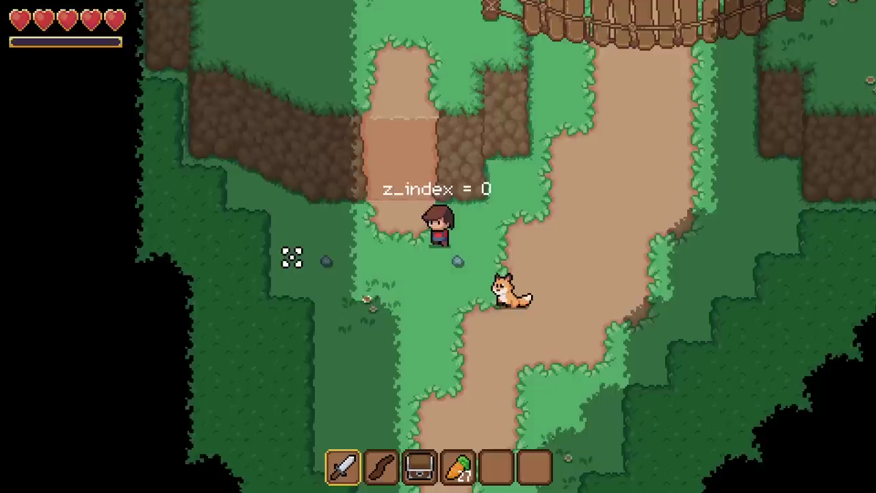
{"action": "key", "text": "Up"}
{"action": "key", "text": "Left"}
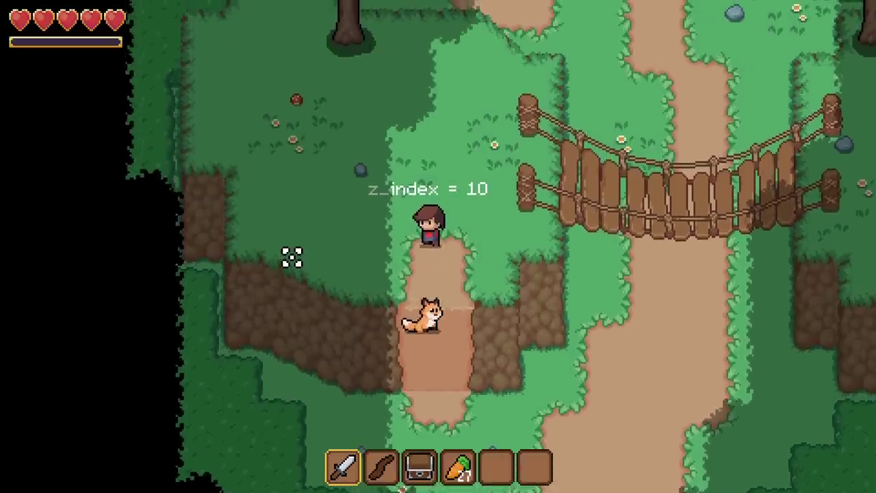
{"action": "key", "text": "Down"}
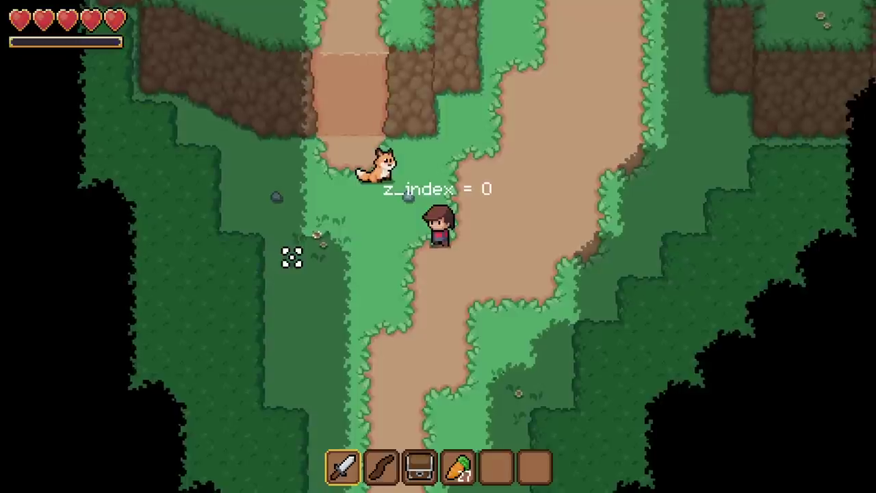
{"action": "key", "text": "Up"}
{"action": "key", "text": "Left"}
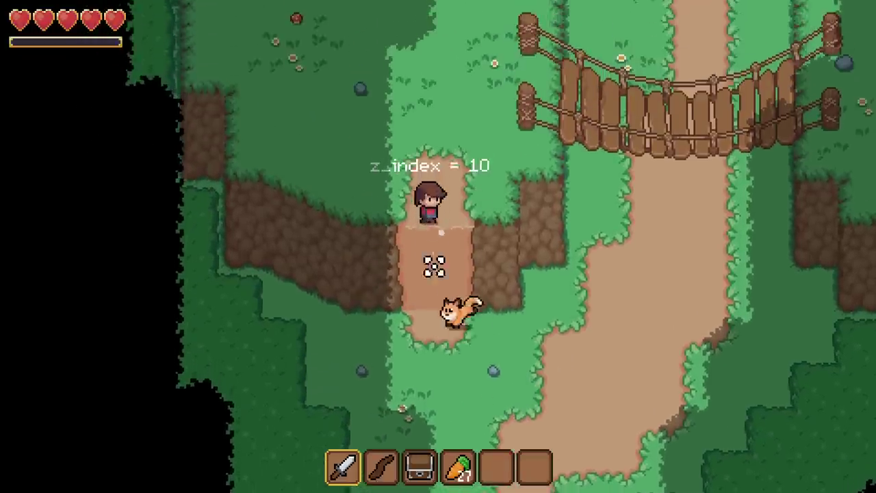
{"action": "key", "text": "Right"}
{"action": "key", "text": "Right"}
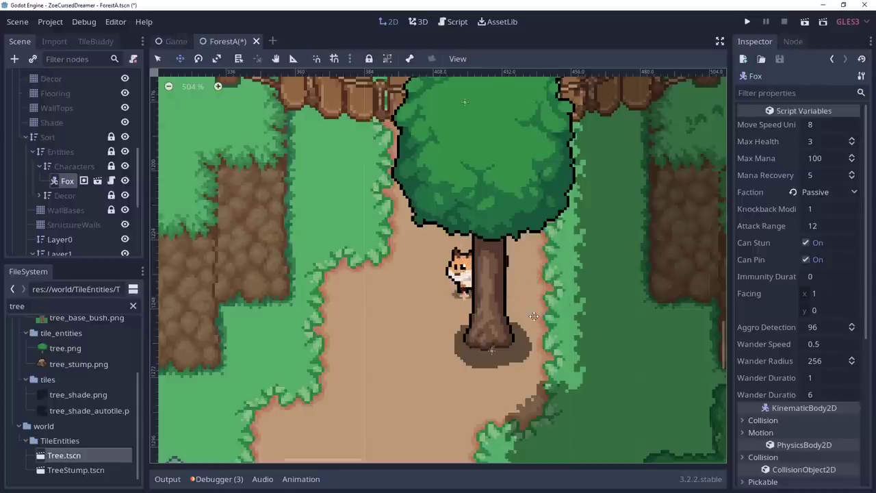
Step: Drag the Fox beside, above and below the tree trunk, then test its draw order in-game
{"action": "left_click_drag", "start_coordinate": [483, 350], "coordinate": [540, 412]}
{"action": "left_click_drag", "start_coordinate": [591, 395], "coordinate": [579, 337]}
{"action": "left_click_drag", "start_coordinate": [501, 344], "coordinate": [520, 393]}
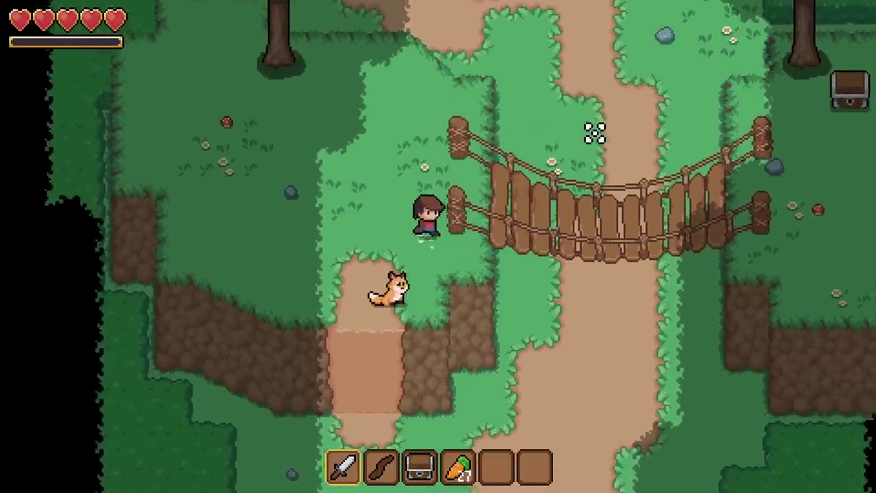
{"action": "key", "text": "w"}
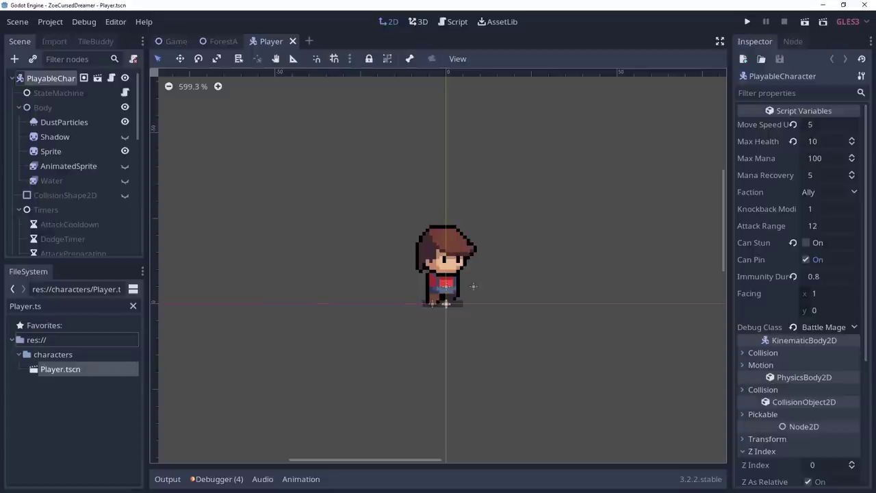
Step: Pan the Player scene canvas slightly
{"action": "middle_click_drag", "start_coordinate": [555, 324], "coordinate": [553, 316]}
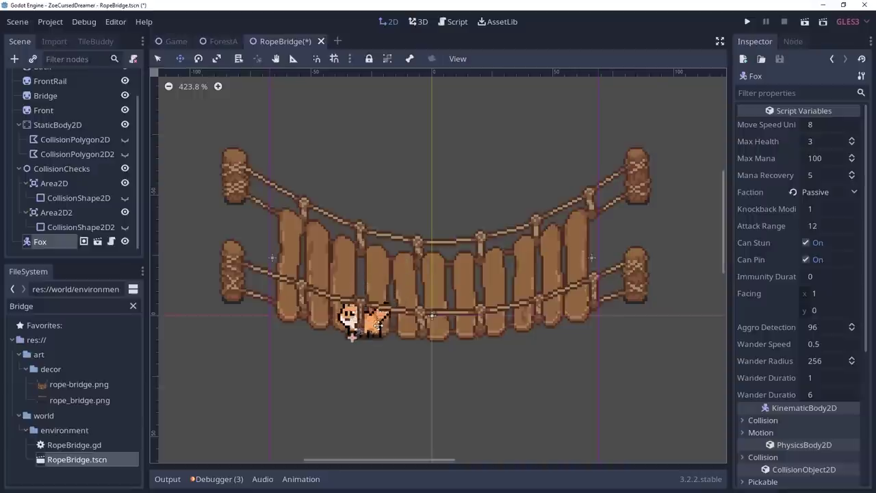
Step: Show both bridge collision polygons and toggle the Bridge sprite's visibility off and on
{"action": "left_click", "coordinate": [124, 139]}
{"action": "left_click", "coordinate": [125, 154]}
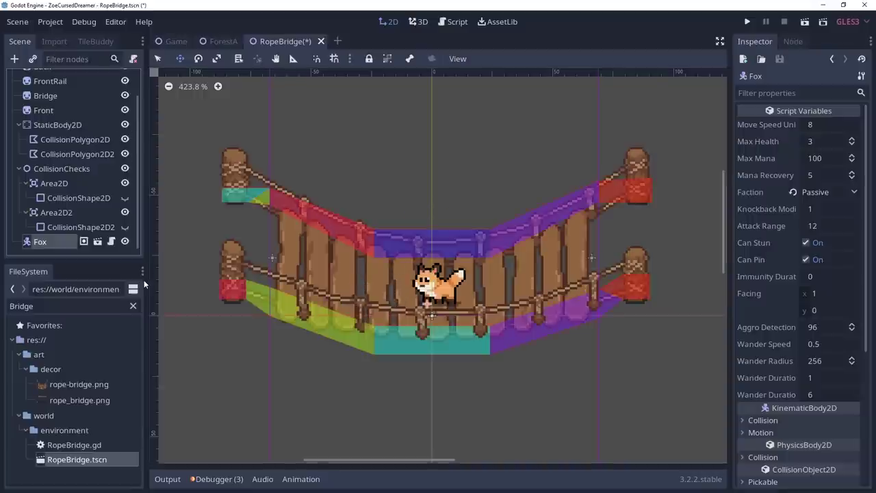
{"action": "left_click", "coordinate": [125, 122]}
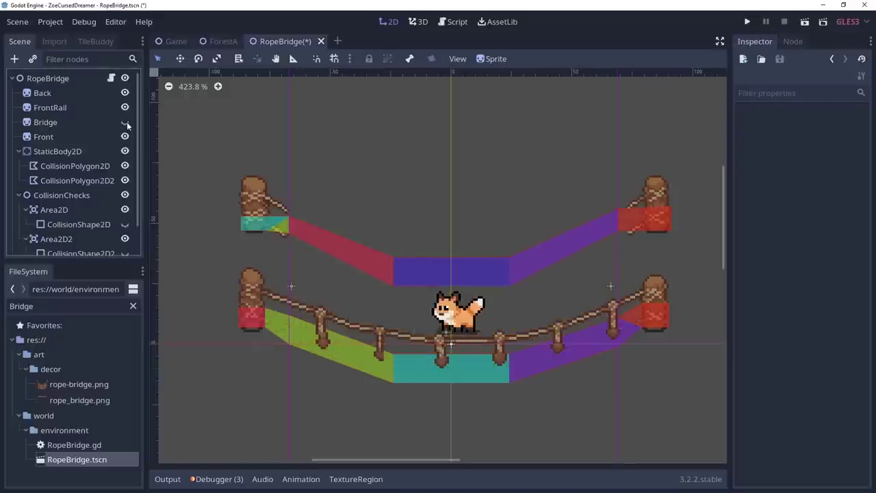
{"action": "left_click", "coordinate": [125, 123]}
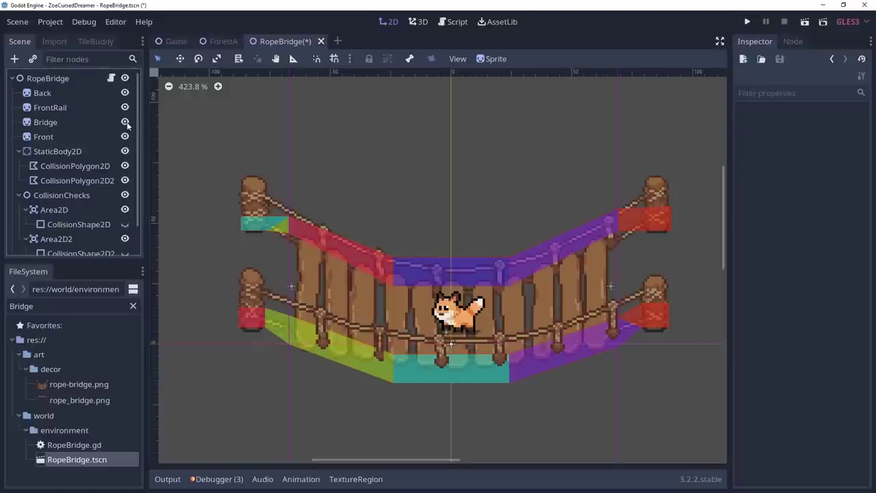
Step: Select the Bridge sprite, check its Z Index, and hide the Back sprite
{"action": "left_click", "coordinate": [63, 122]}
{"action": "left_click", "coordinate": [828, 312]}
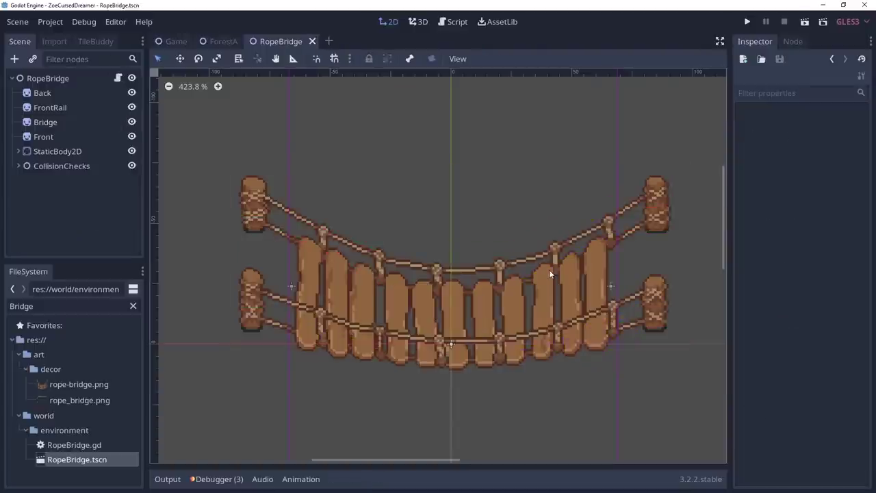
{"action": "left_click", "coordinate": [131, 93]}
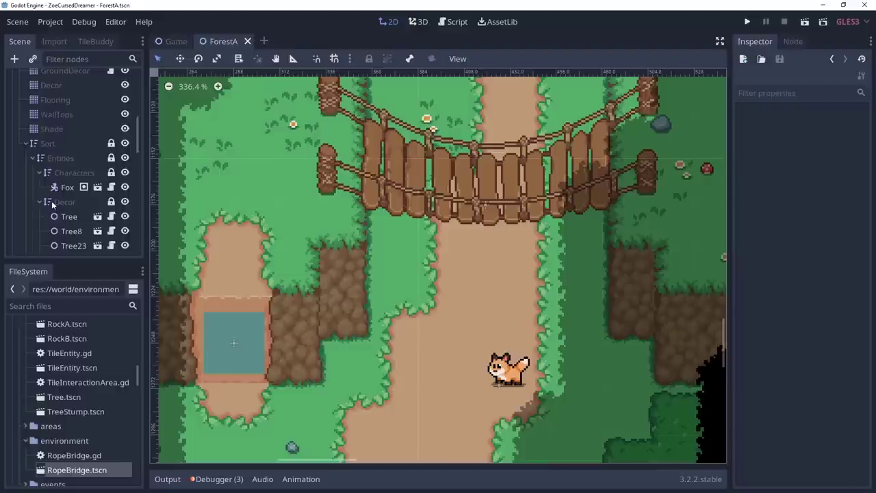
Step: From ForestA's Decor node open RopeBridge and change its root node type to YSort
{"action": "left_click", "coordinate": [62, 203]}
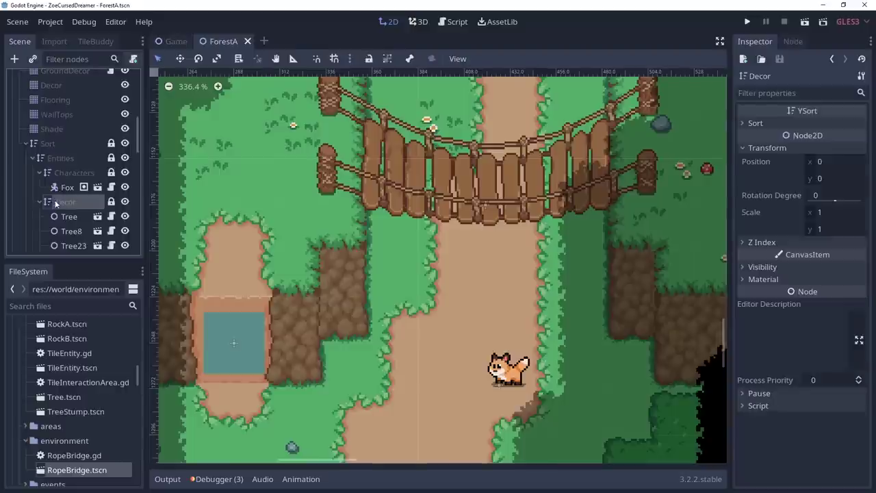
{"action": "scroll", "coordinate": [136, 145], "scroll_direction": "down", "scroll_amount": 3}
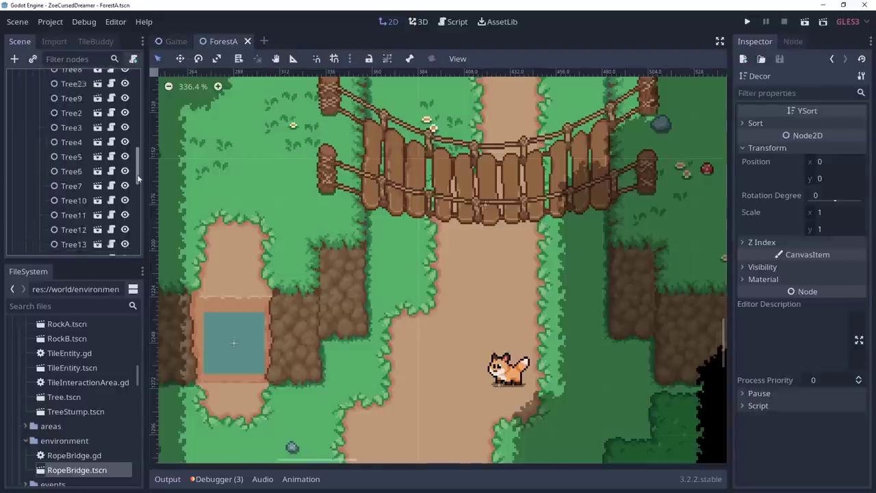
{"action": "left_click", "coordinate": [97, 73]}
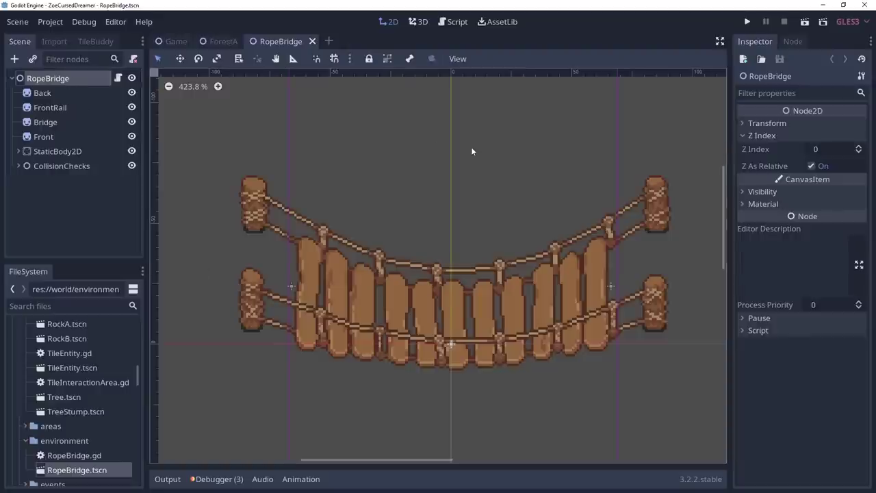
{"action": "right_click", "coordinate": [29, 78]}
{"action": "left_click", "coordinate": [82, 233]}
{"action": "double_click", "coordinate": [219, 299]}
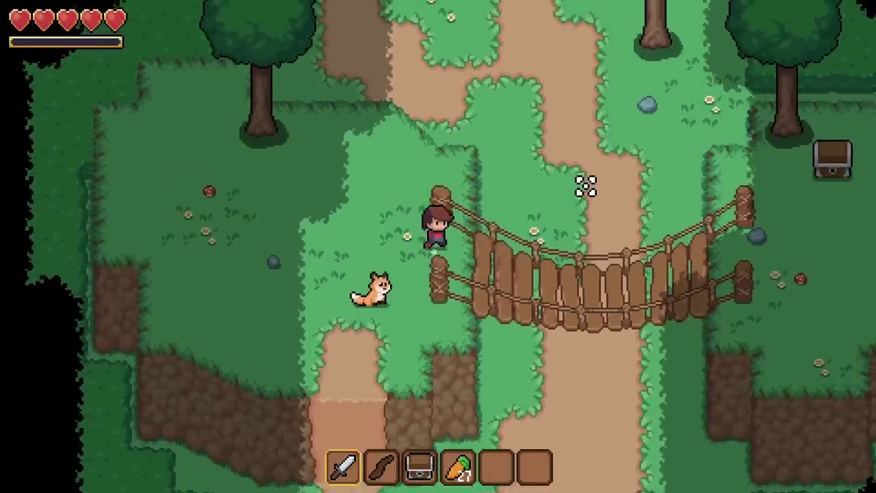
{"action": "key", "text": "Down"}
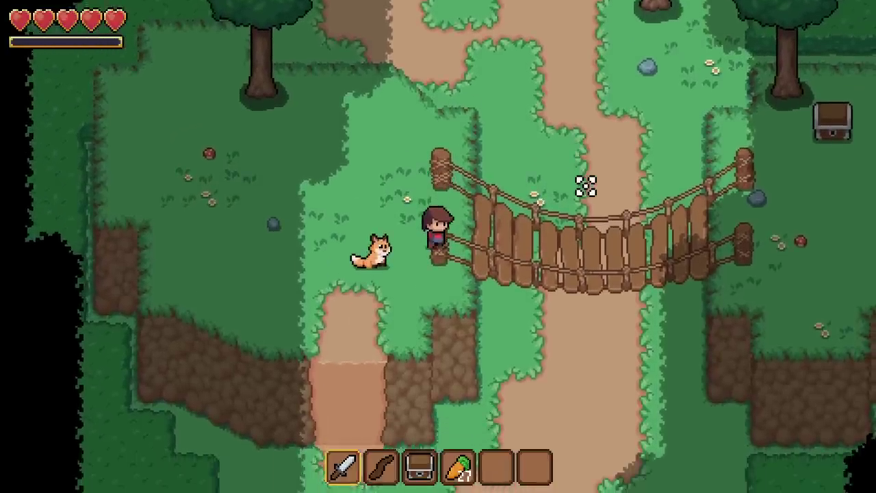
Step: Check the Z Index of Layer0, Layer1 and Layer2 (0, 10, 20), then select RopeBridge under Layer1
{"action": "key", "text": "Up"}
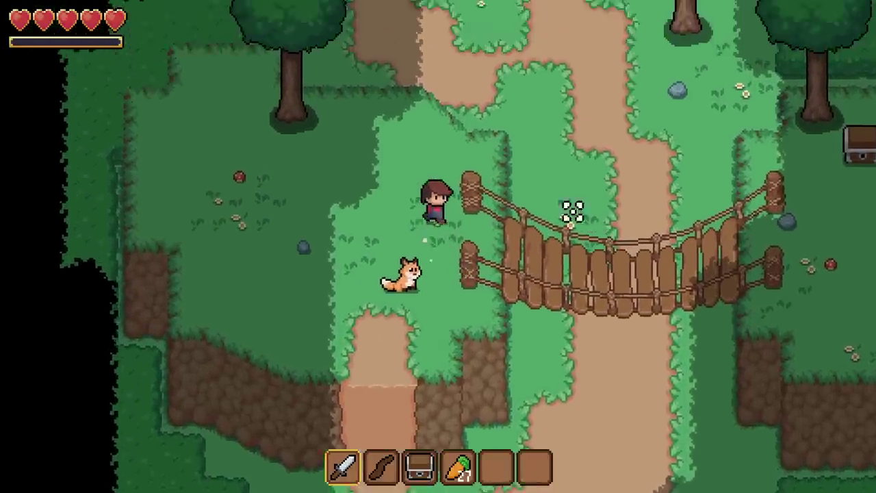
{"action": "key", "text": "Down"}
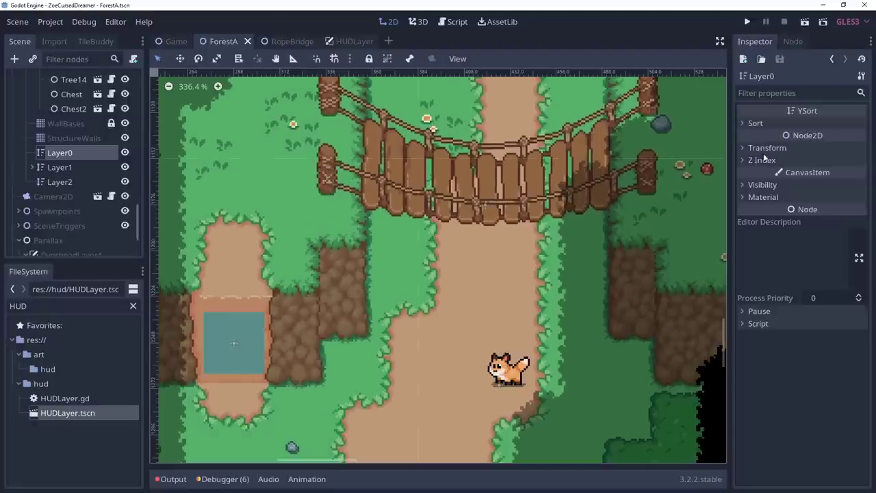
{"action": "left_click", "coordinate": [764, 160]}
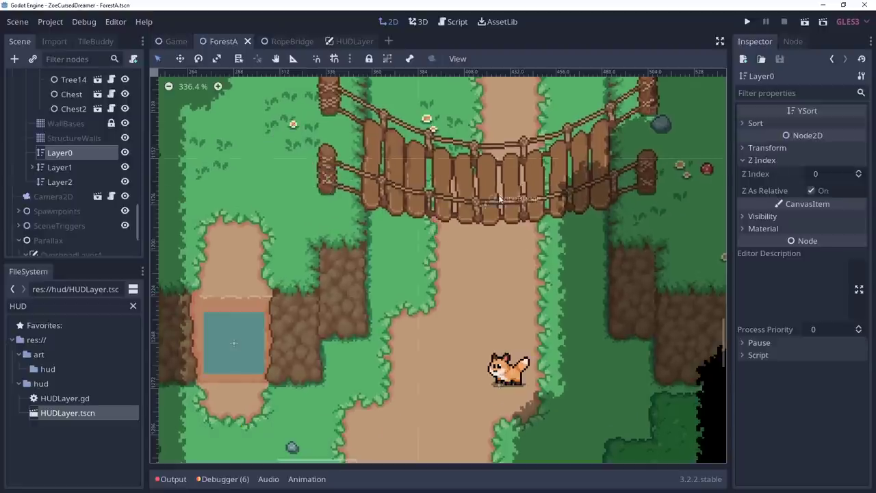
{"action": "left_click", "coordinate": [59, 167]}
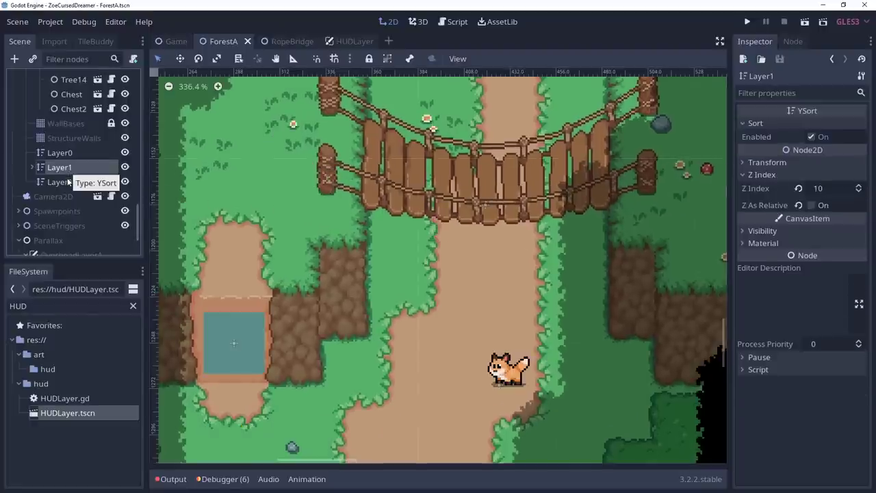
{"action": "left_click", "coordinate": [59, 182]}
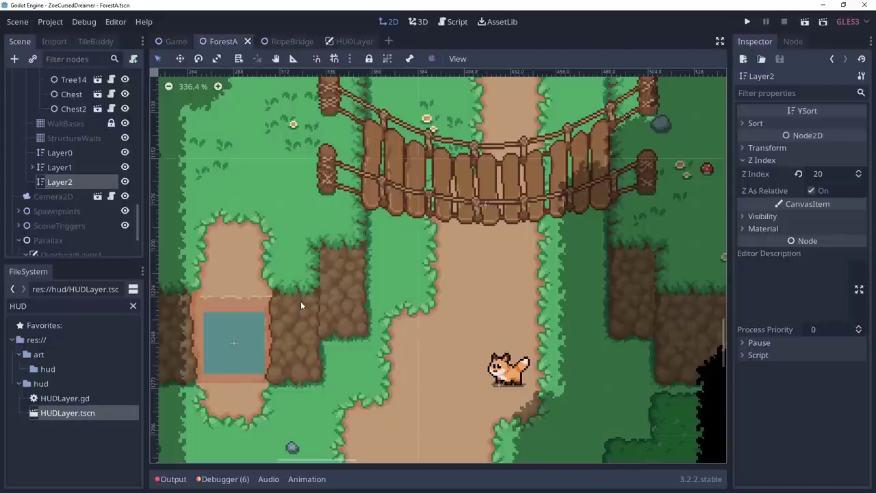
{"action": "left_click", "coordinate": [41, 168]}
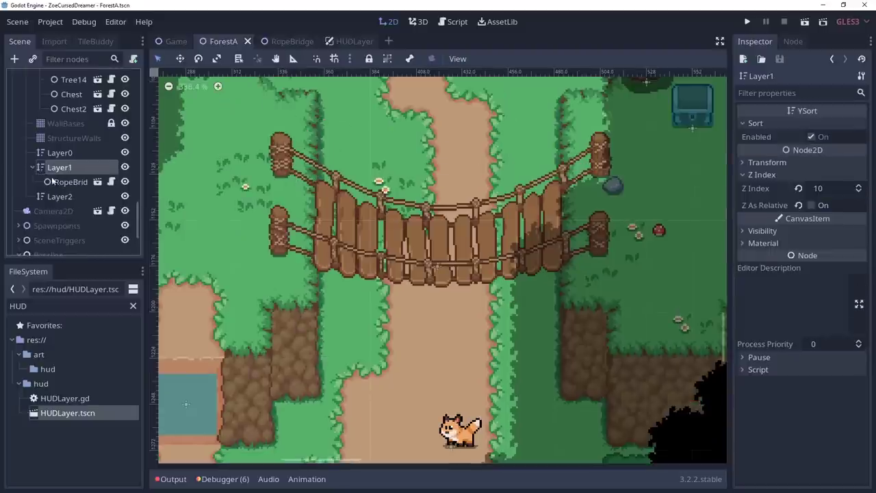
{"action": "left_click", "coordinate": [65, 183]}
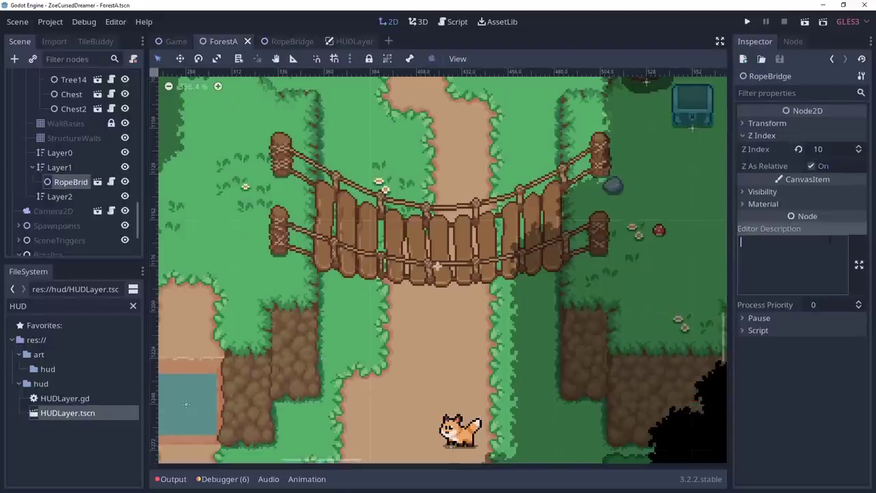
Step: Open RopeBridge.gd and highlight the init code on lines 9–14 that reparents the back sprite
{"action": "left_click", "coordinate": [97, 181]}
{"action": "left_click", "coordinate": [117, 78]}
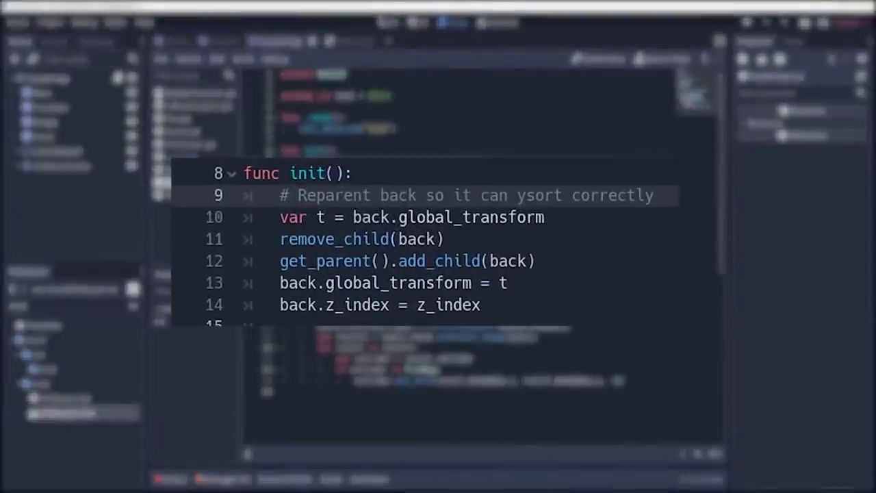
{"action": "left_click_drag", "start_coordinate": [482, 306], "coordinate": [536, 195]}
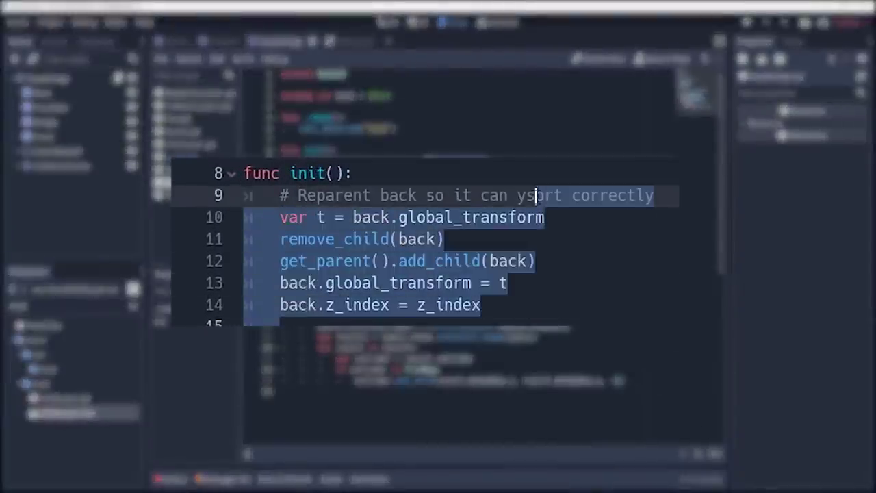
{"action": "left_click", "coordinate": [556, 260]}
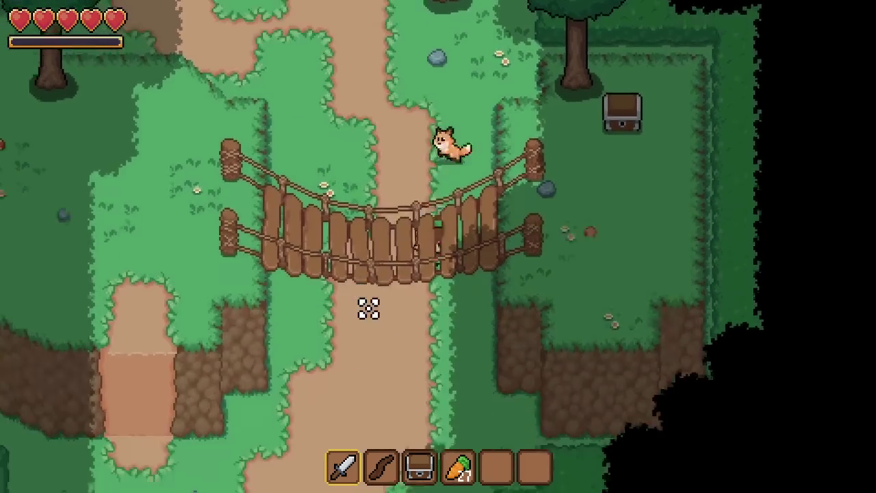
Step: In-game, walk down the path, back up and across the rope bridge toward the chest
{"action": "key", "text": "s"}
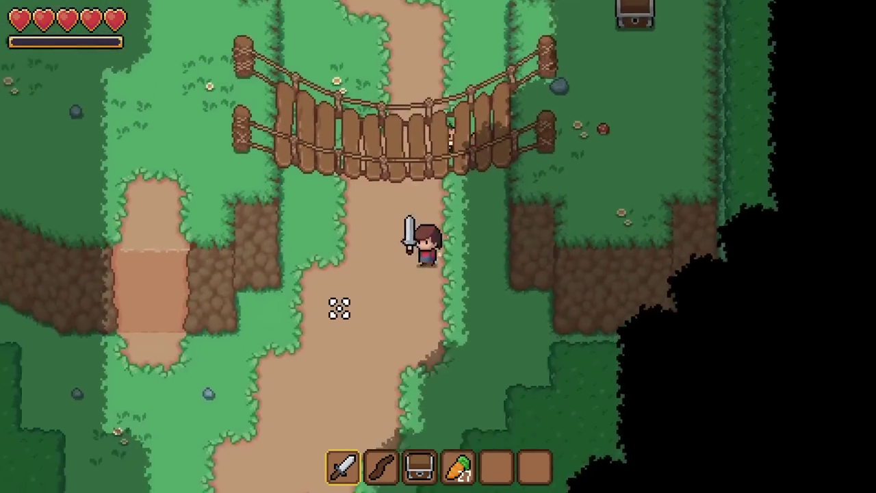
{"action": "key", "text": "a"}
{"action": "key", "text": "w"}
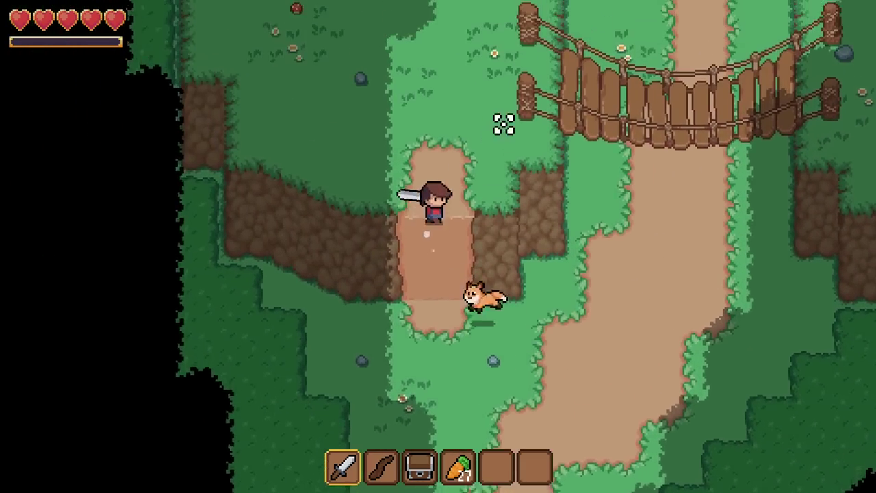
{"action": "key", "text": "d"}
{"action": "key", "text": "d"}
{"action": "key", "text": "w"}
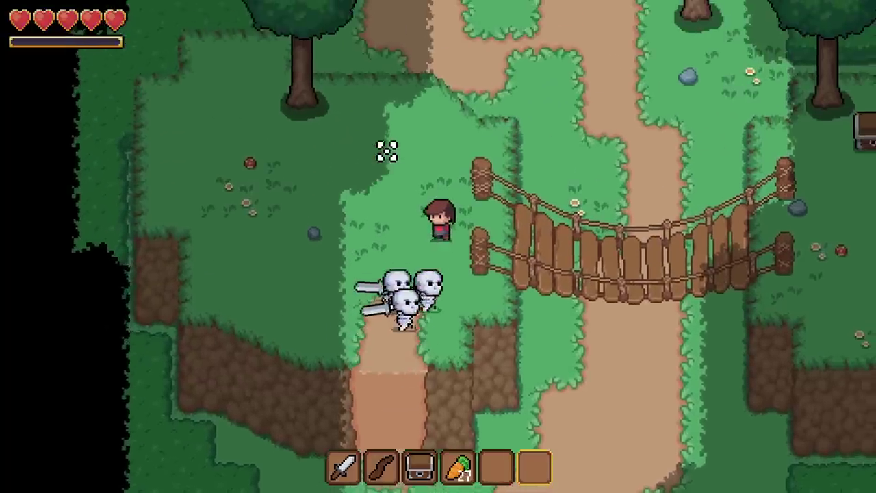
Step: Walk the player up the narrow path and across the rope bridge, ahead of the skeletons
{"action": "key", "text": "a"}
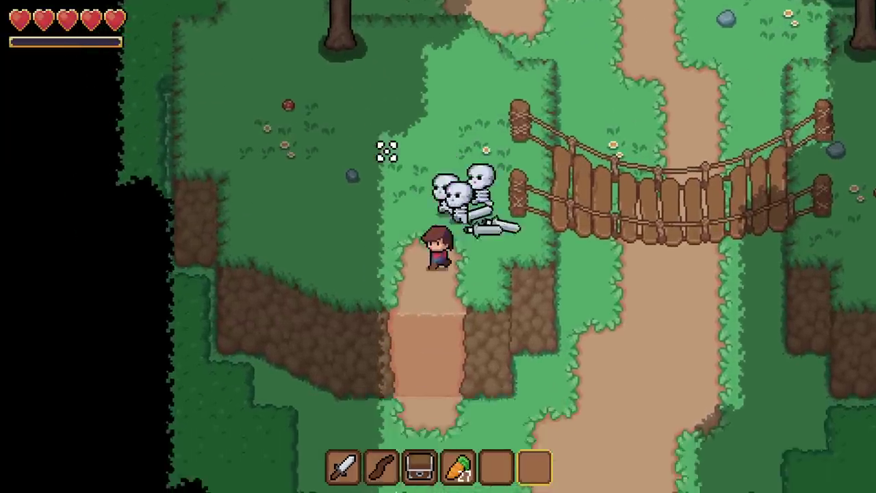
{"action": "key", "text": "s"}
{"action": "key", "text": "d"}
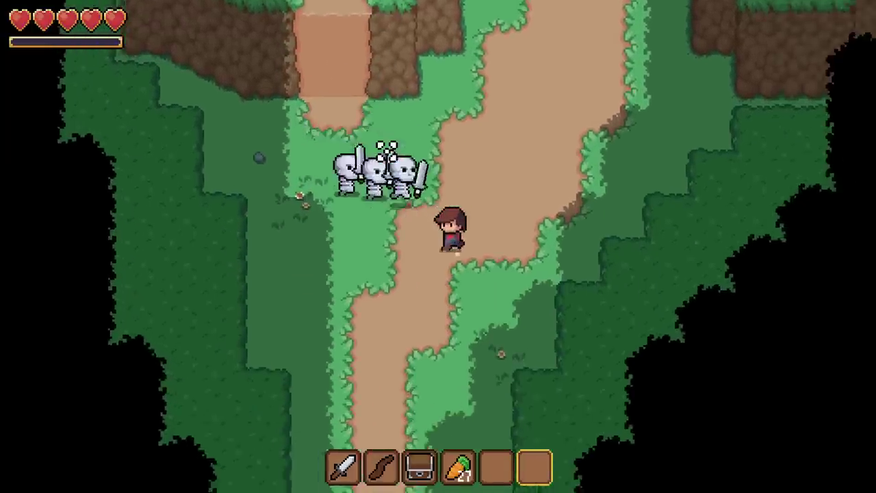
{"action": "key", "text": "a"}
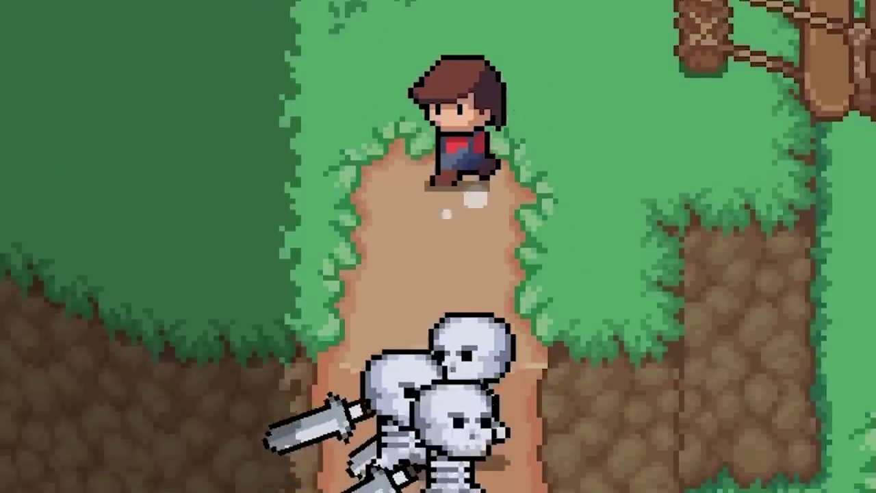
{"action": "key", "text": "w"}
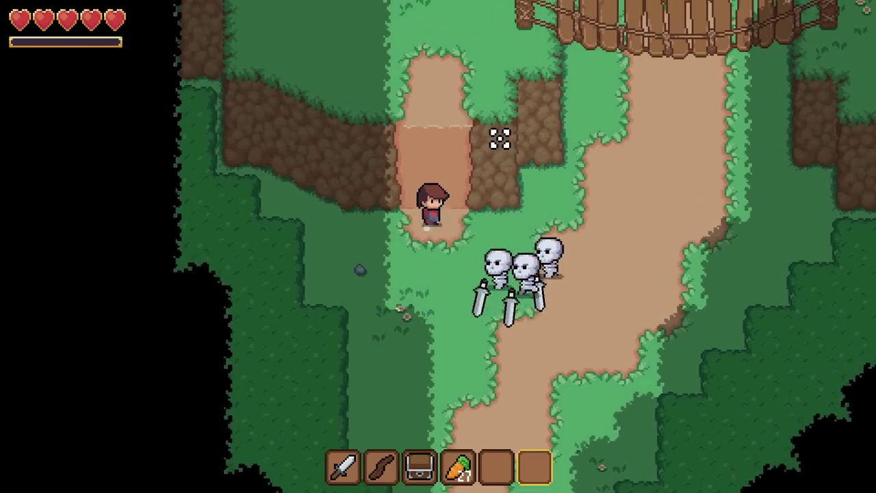
{"action": "key", "text": "w"}
{"action": "key", "text": "d"}
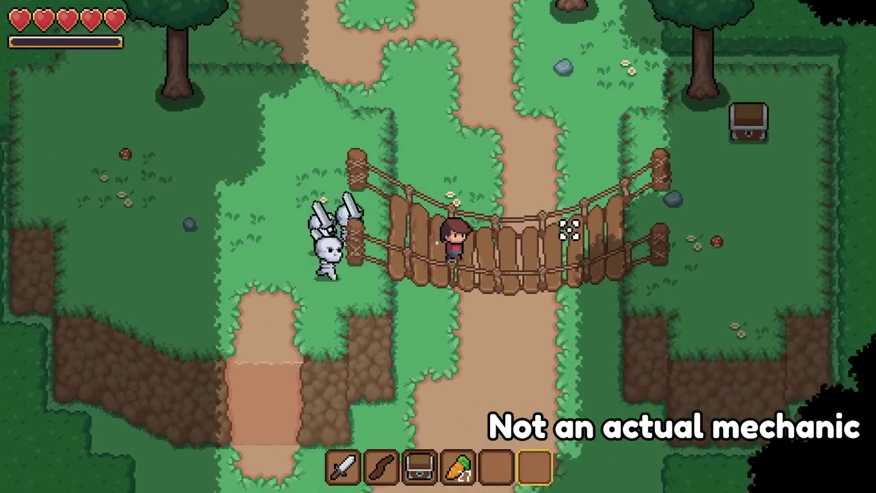
{"action": "key", "text": "d"}
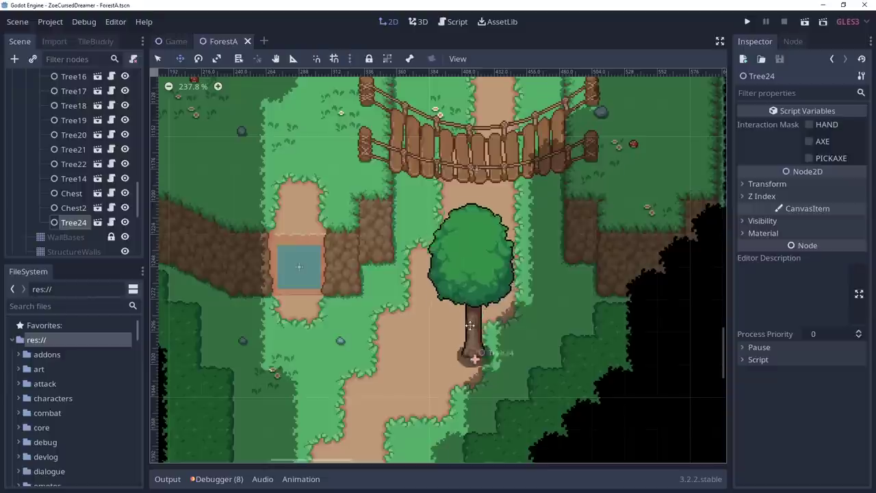
Step: Save the Top sprite Z Index of 50 and move Tree24 next to the bridge in ForestA
{"action": "left_click_drag", "start_coordinate": [470, 358], "coordinate": [463, 252]}
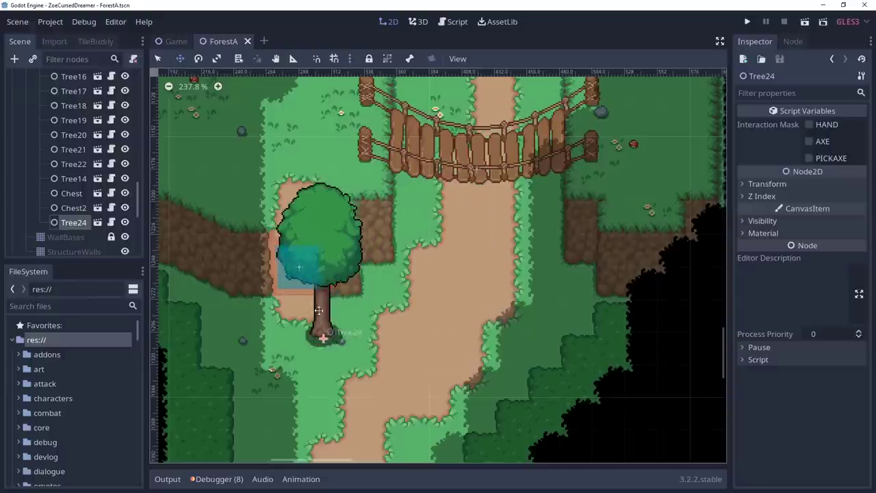
{"action": "left_click_drag", "start_coordinate": [316, 311], "coordinate": [456, 282]}
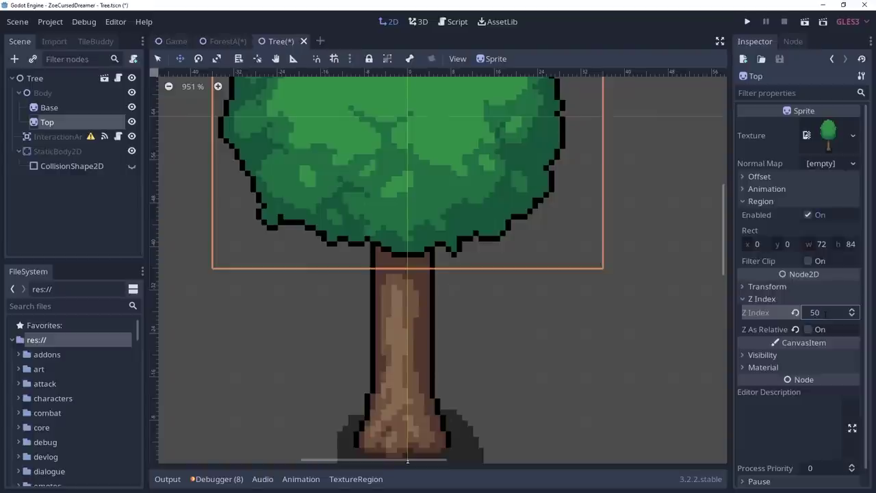
{"action": "key", "text": "ctrl+s"}
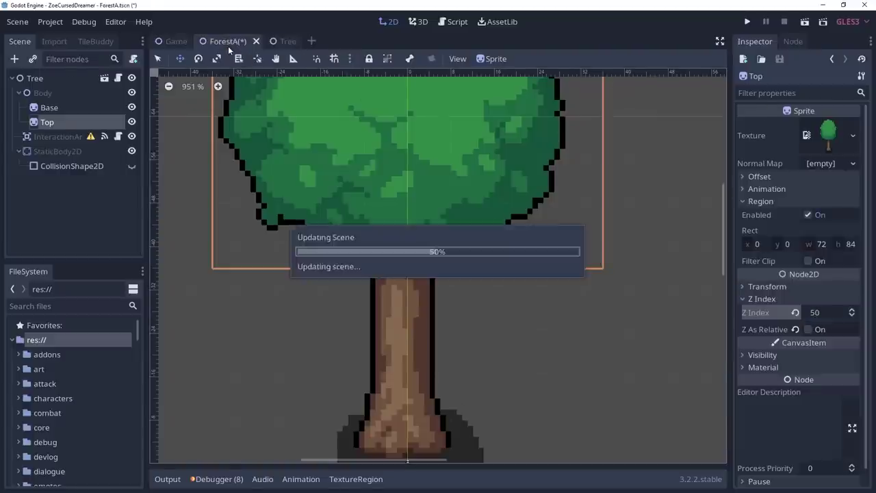
{"action": "left_click", "coordinate": [229, 45]}
{"action": "left_click_drag", "start_coordinate": [515, 276], "coordinate": [465, 214]}
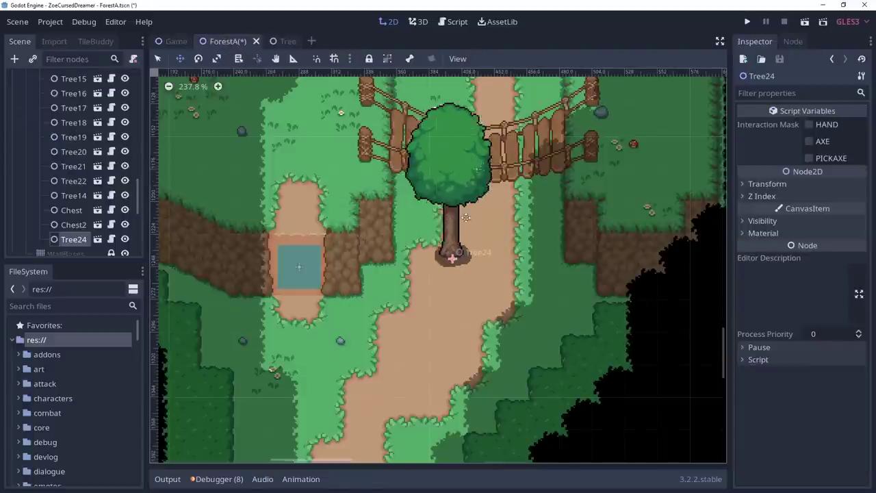
Step: Run the game with F5 and reach the layer trigger so it stops at set_layer line 344
{"action": "key", "text": "F5"}
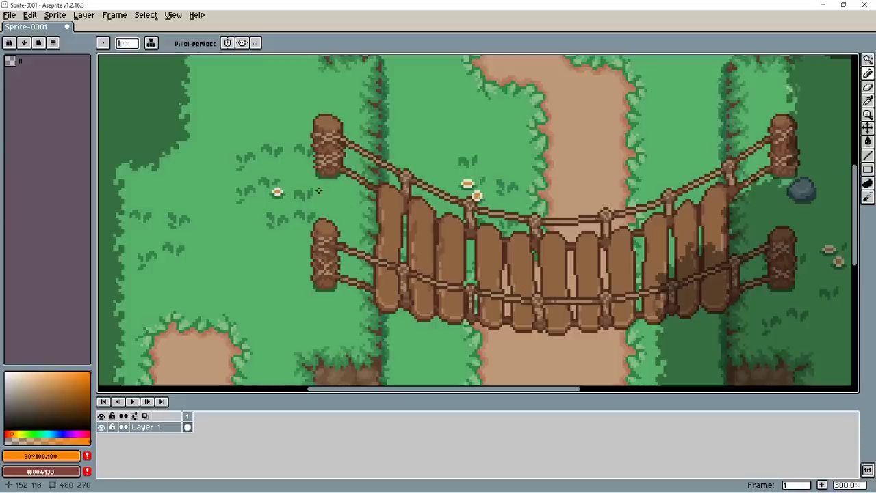
{"action": "left_click_drag", "start_coordinate": [314, 200], "coordinate": [349, 176]}
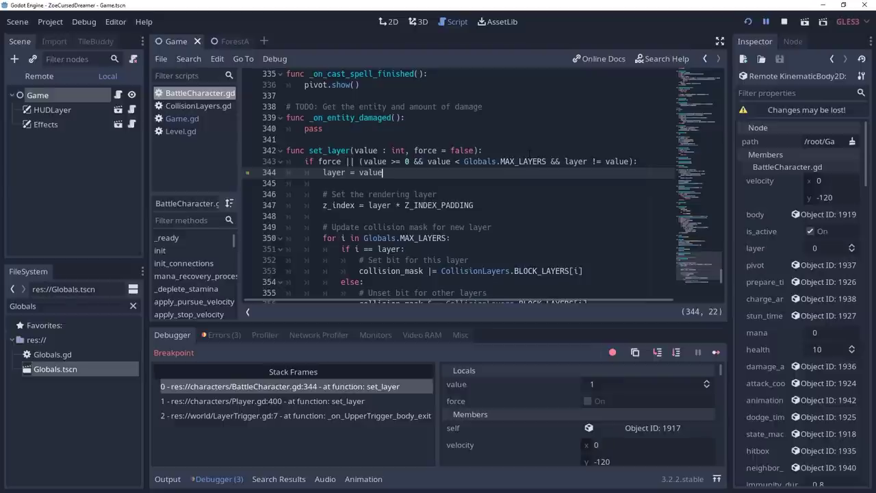
Step: Scroll to set_layer's collision-mask loop and read the current layer value
{"action": "scroll", "coordinate": [524, 193], "scroll_direction": "down", "scroll_amount": 1}
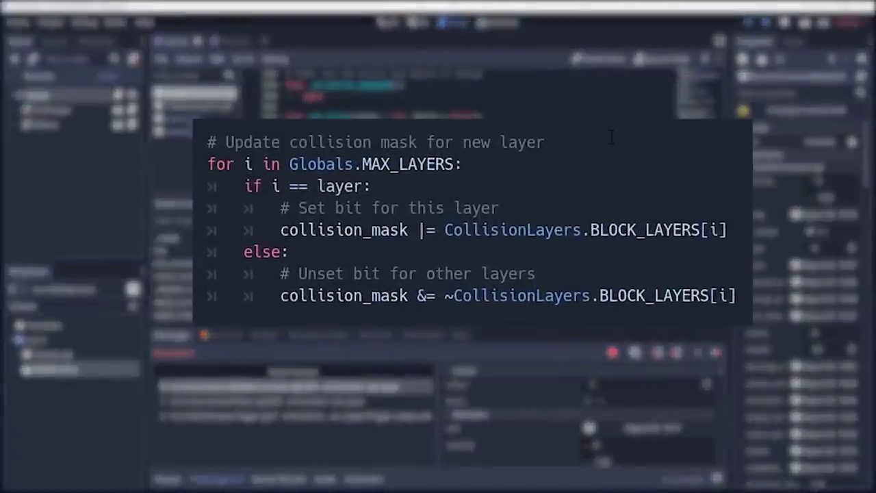
{"action": "mouse_move", "coordinate": [524, 193]}
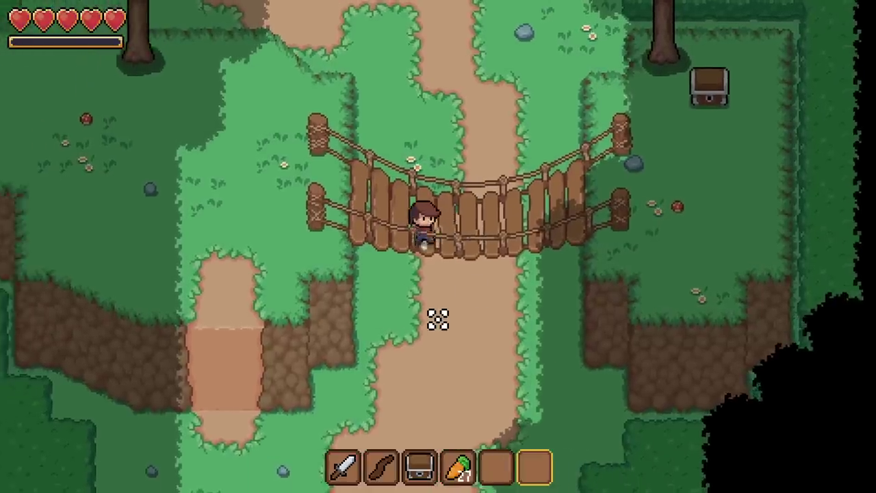
Step: Walk the player back and forth on the rope bridge, onto the path below, and back across
{"action": "key", "text": "d"}
{"action": "key", "text": "a"}
{"action": "key", "text": "d"}
{"action": "key", "text": "a"}
{"action": "key", "text": "s"}
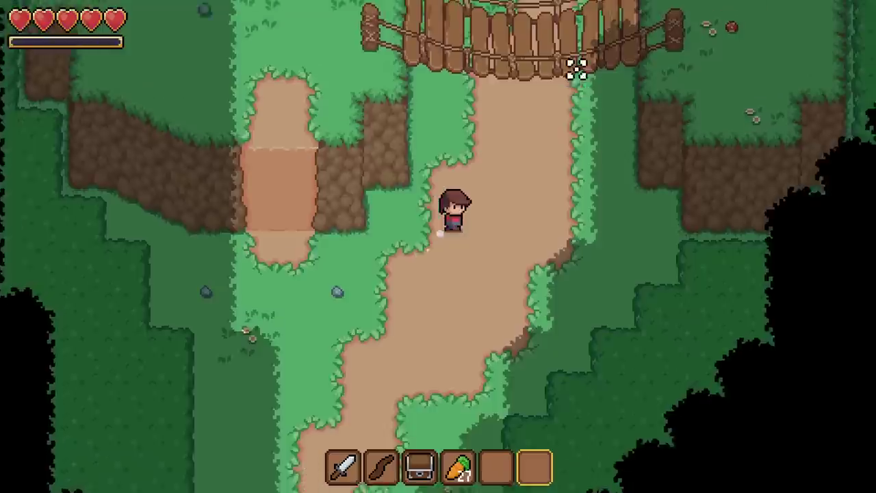
{"action": "key", "text": "w"}
{"action": "key", "text": "a"}
{"action": "key", "text": "s"}
{"action": "key", "text": "d"}
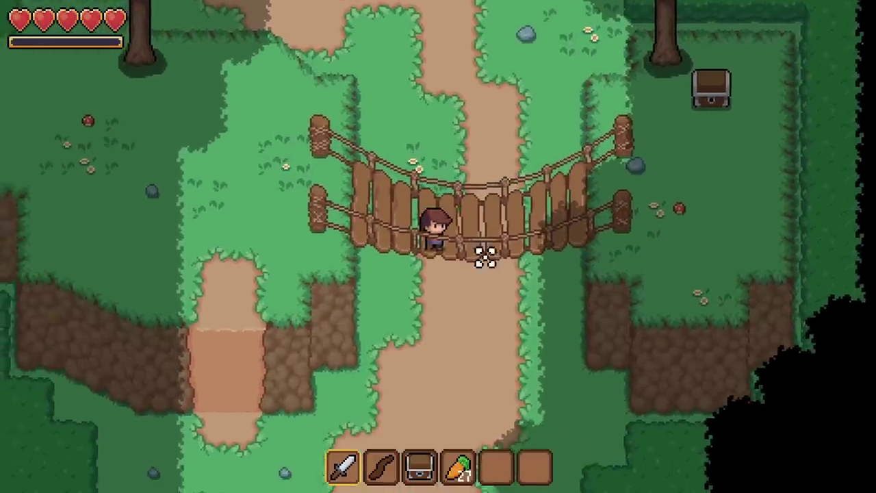
Step: Walk the player off the bridge's left end, onto the dirt patch, and back
{"action": "key", "text": "a"}
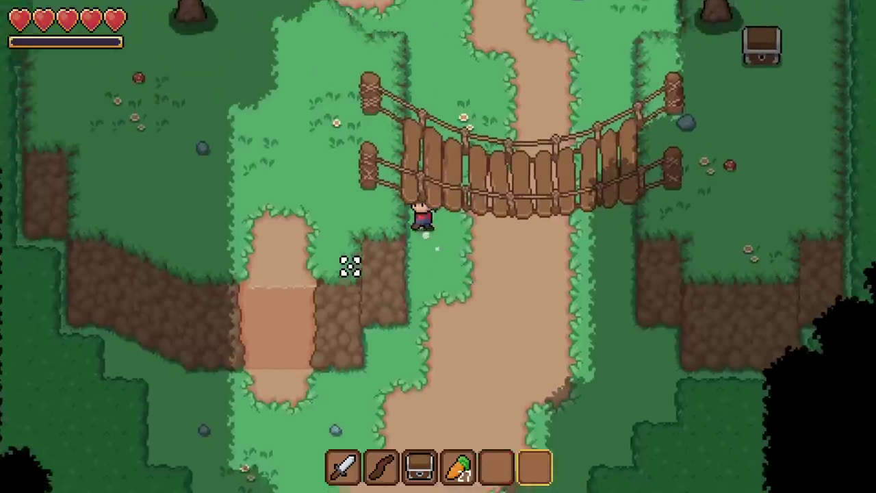
{"action": "key", "text": "s"}
{"action": "key", "text": "w"}
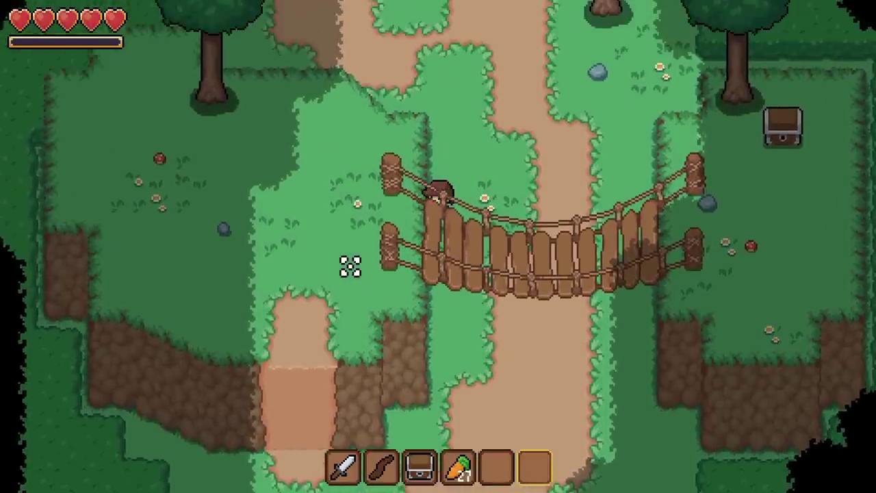
{"action": "key", "text": "s"}
{"action": "key", "text": "a"}
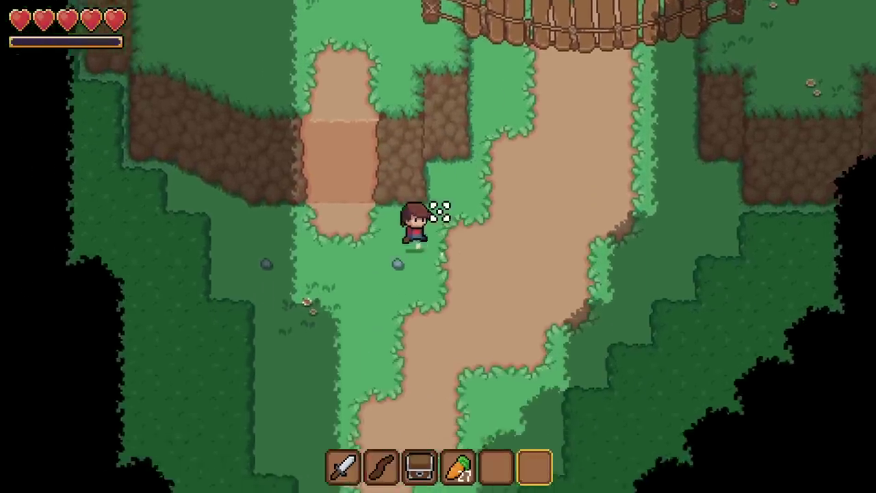
{"action": "key", "text": "w"}
{"action": "key", "text": "w"}
{"action": "key", "text": "d"}
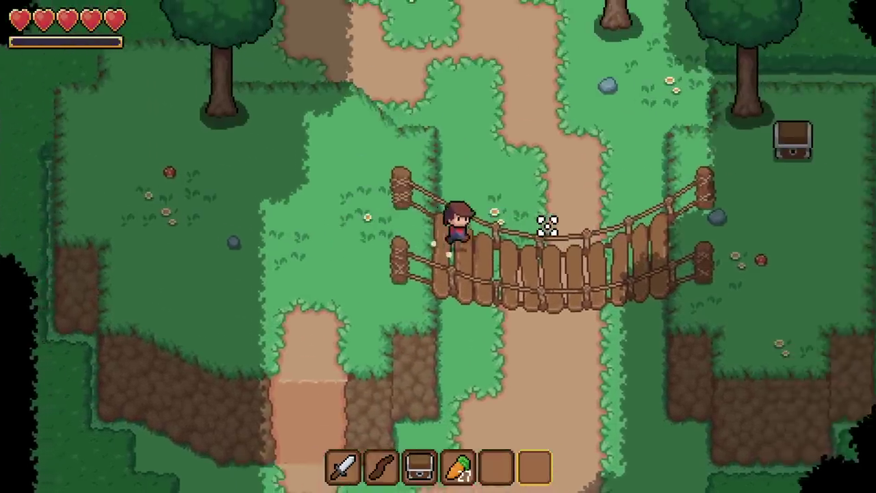
{"action": "key", "text": "d"}
Step: Walk the player on and under the bridge, past its right end toward the chest ledge
{"action": "key", "text": "a"}
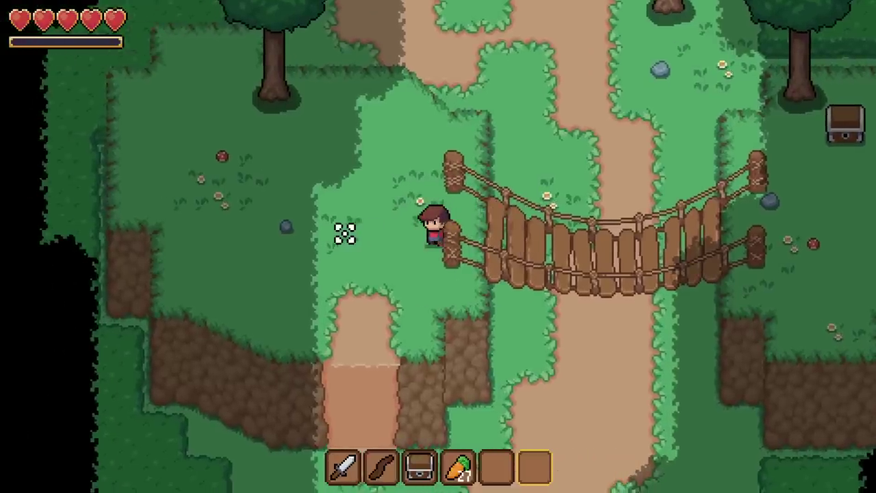
{"action": "key", "text": "d"}
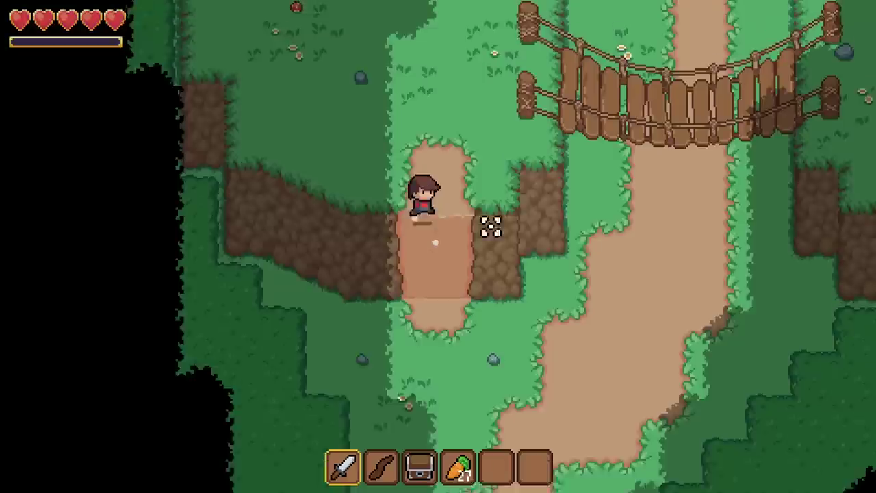
{"action": "key", "text": "d"}
{"action": "key", "text": "s"}
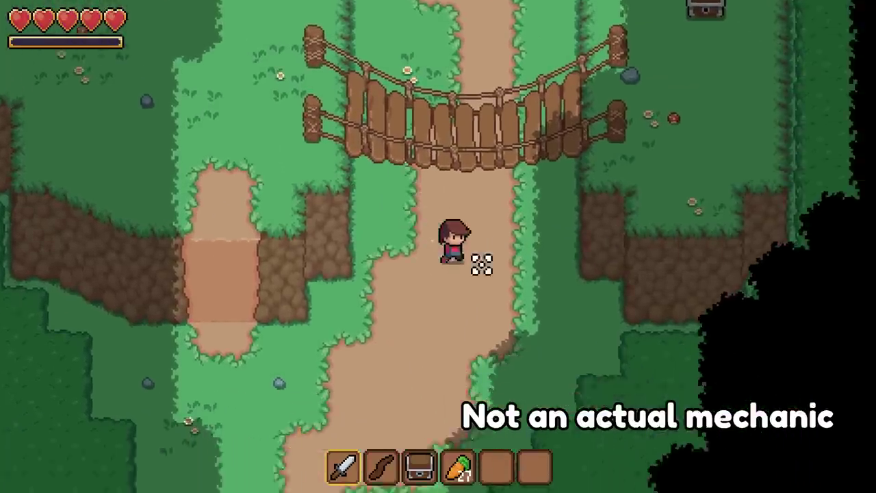
{"action": "key", "text": "d"}
{"action": "key", "text": "w"}
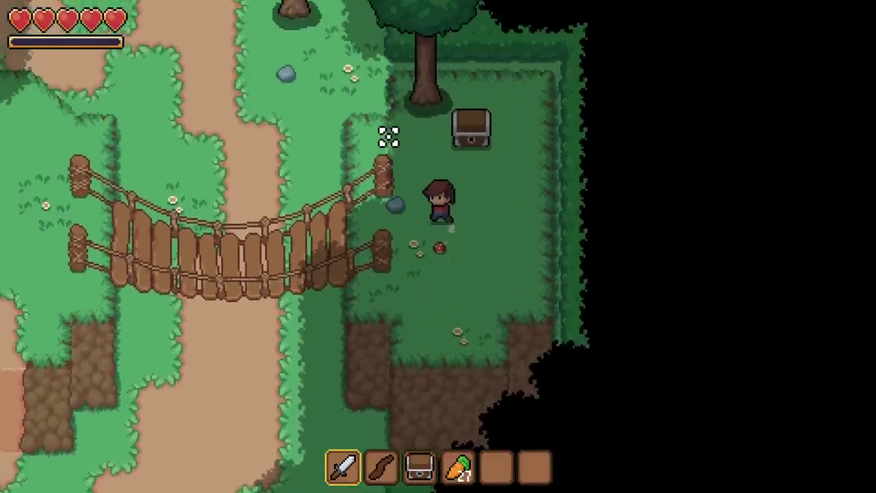
{"action": "key", "text": "a"}
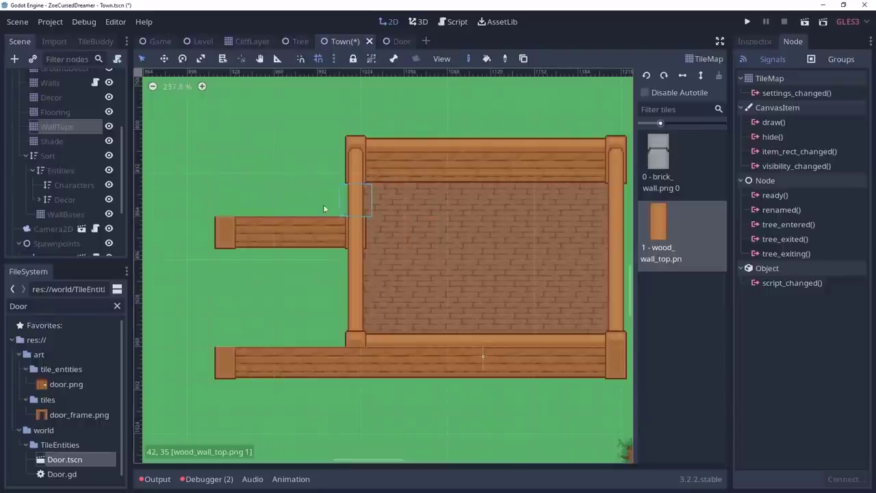
Step: Paint wood wall tops along the side room, then a high-cliff tile on ForestA's Walls layer
{"action": "mouse_move", "coordinate": [313, 209]}
{"action": "left_mouse_down"}
{"action": "mouse_move", "coordinate": [226, 208]}
{"action": "mouse_move", "coordinate": [219, 322]}
{"action": "left_mouse_up"}
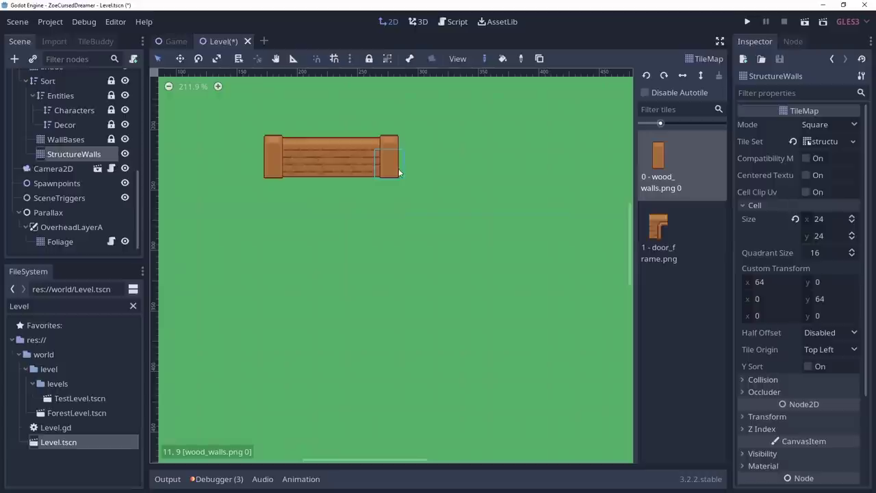
{"action": "left_click_drag", "start_coordinate": [388, 165], "coordinate": [387, 254]}
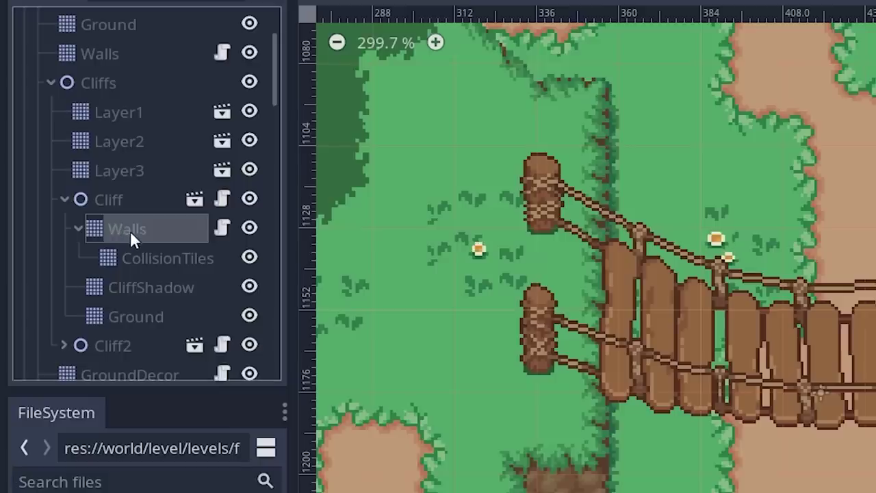
{"action": "left_click", "coordinate": [146, 258]}
{"action": "left_click", "coordinate": [135, 235]}
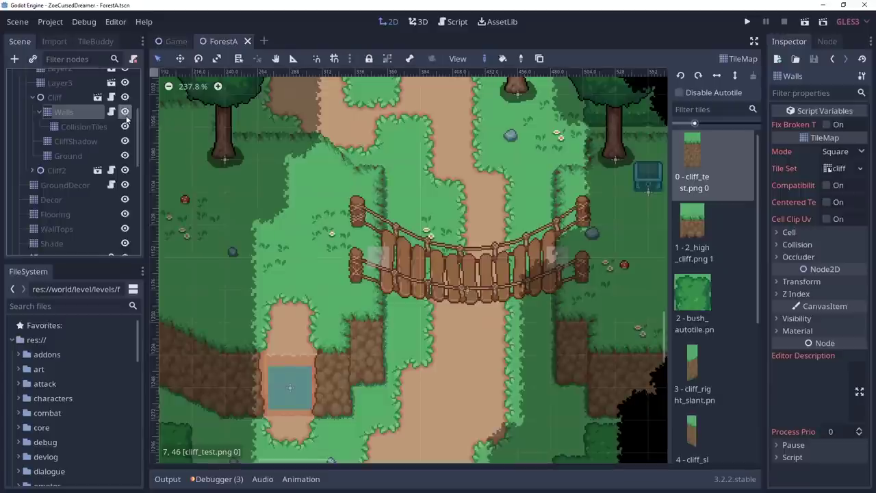
{"action": "left_click", "coordinate": [127, 120]}
{"action": "left_click", "coordinate": [126, 121]}
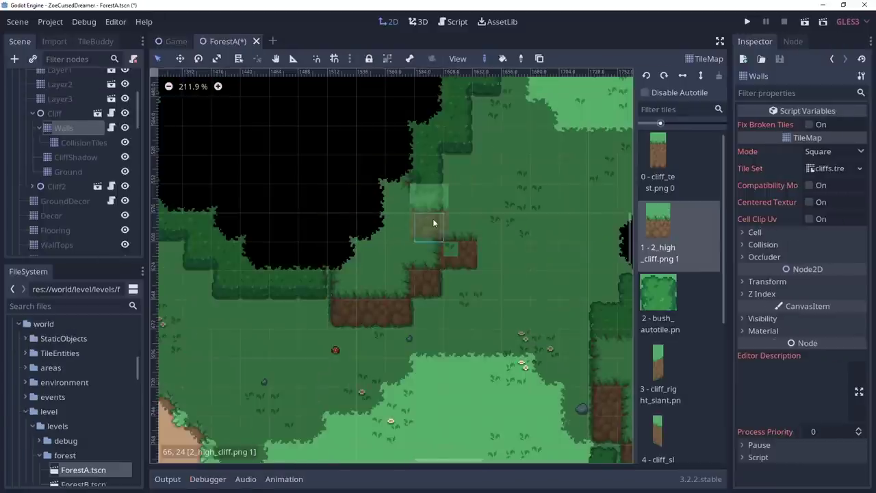
{"action": "left_click", "coordinate": [313, 285]}
Step: Select the CollisionTiles tilemap and open the cliffs tileset
{"action": "scroll", "coordinate": [383, 274], "scroll_direction": "left", "scroll_amount": 4}
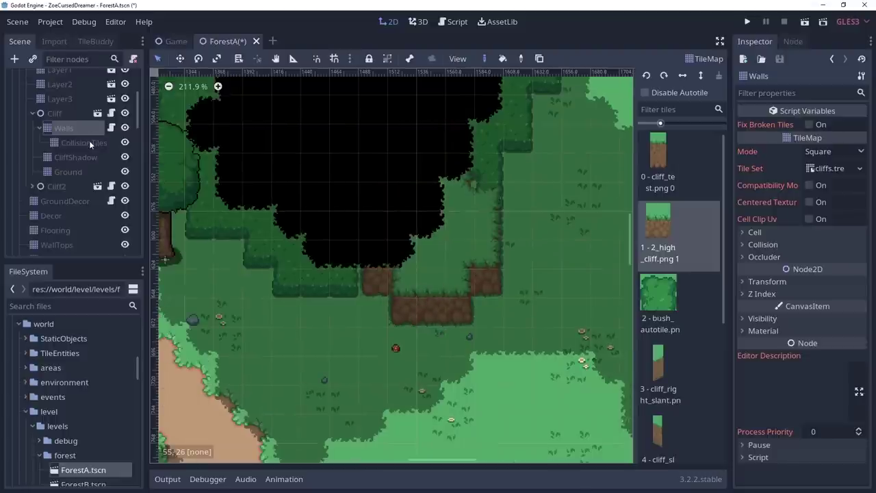
{"action": "left_click", "coordinate": [85, 142]}
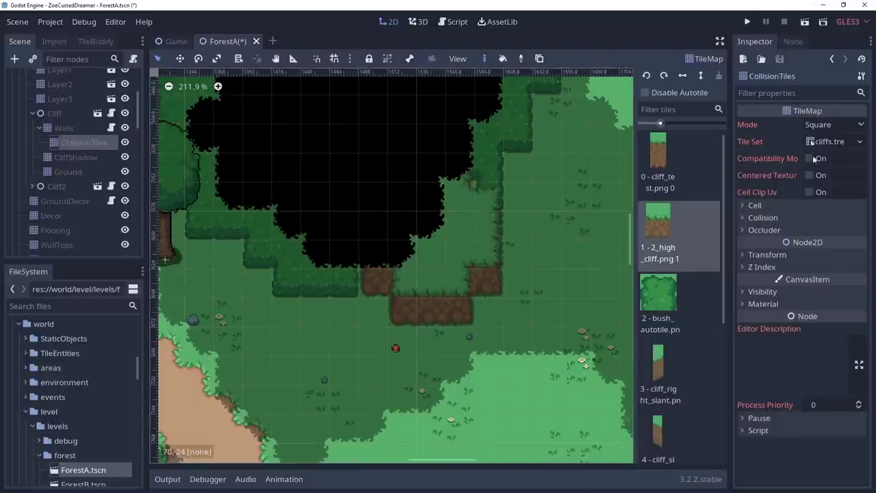
{"action": "left_click", "coordinate": [828, 142]}
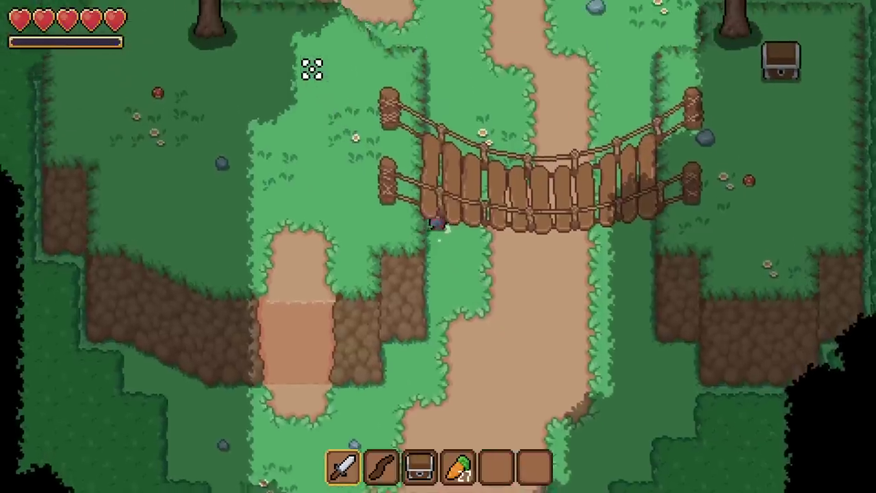
Step: Walk the player along the path to the bridge's left end and off it to the left
{"action": "key", "text": "Up"}
{"action": "key", "text": "Down"}
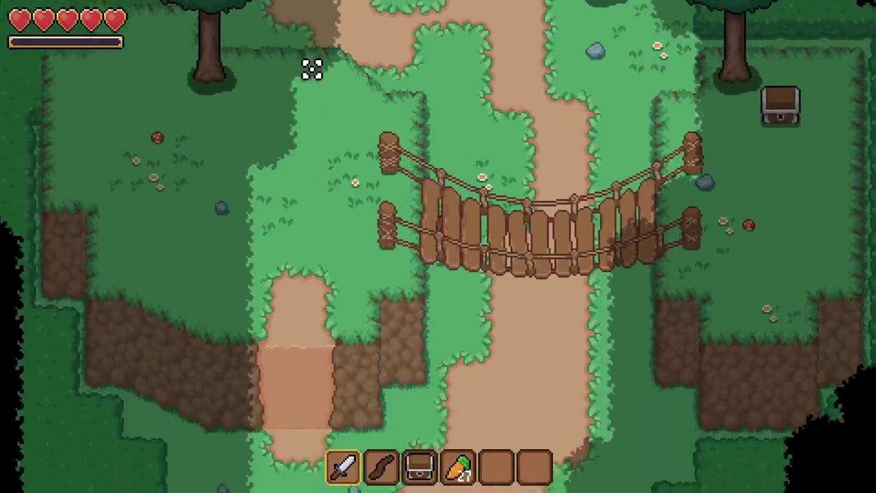
{"action": "key", "text": "Right"}
{"action": "key", "text": "Left"}
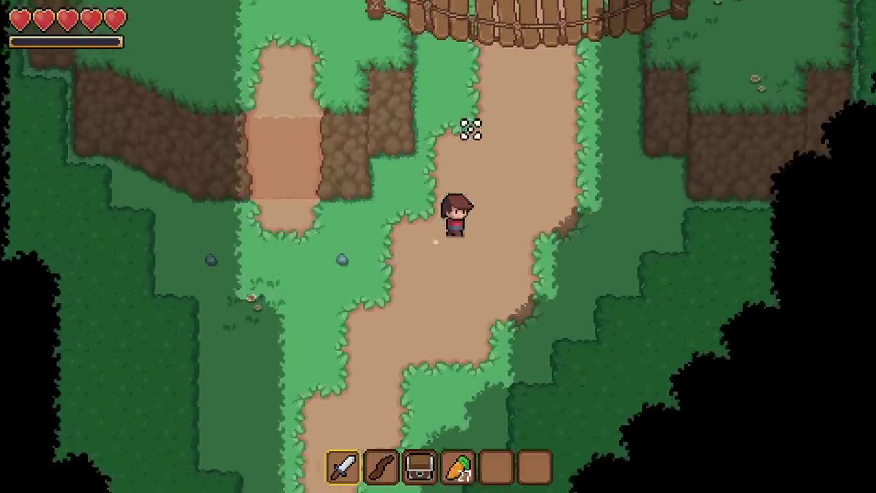
{"action": "key", "text": "Up"}
{"action": "key", "text": "Down"}
{"action": "key", "text": "Up"}
{"action": "key", "text": "Left"}
Step: Walk the player past the tree, down the ledge, and across the bridge to the chest
{"action": "key", "text": "Up"}
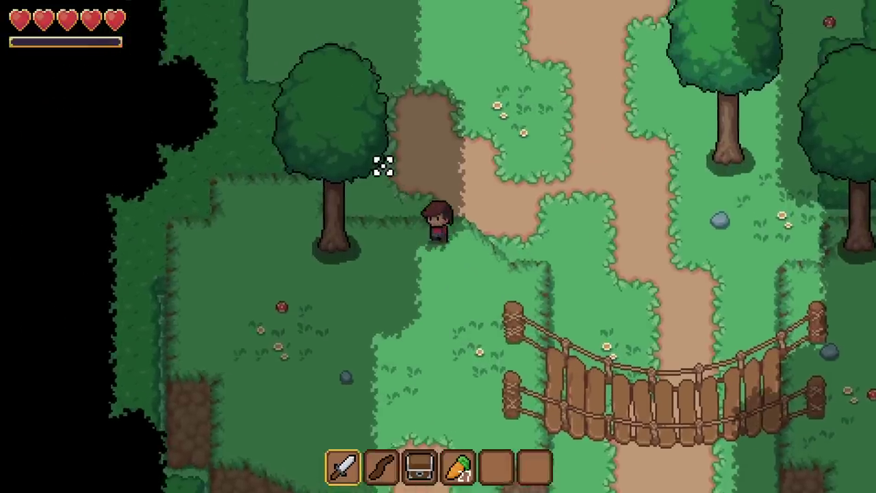
{"action": "key", "text": "Left"}
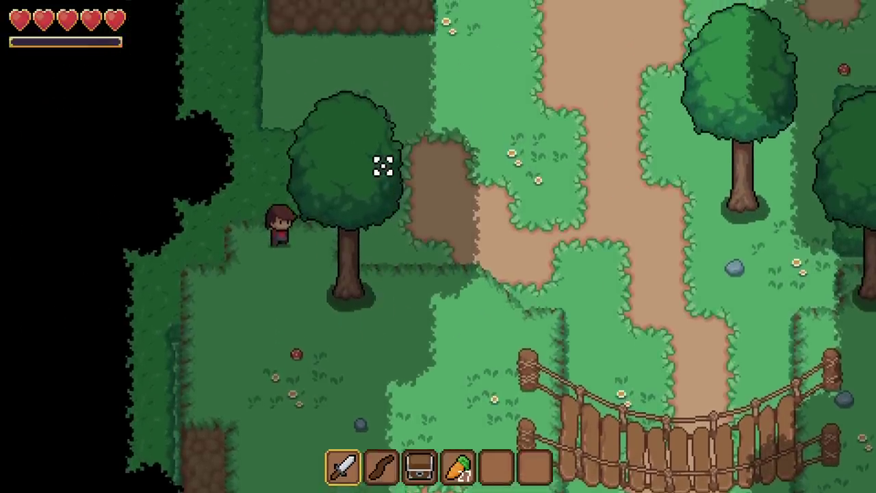
{"action": "key", "text": "Left"}
{"action": "key", "text": "Down"}
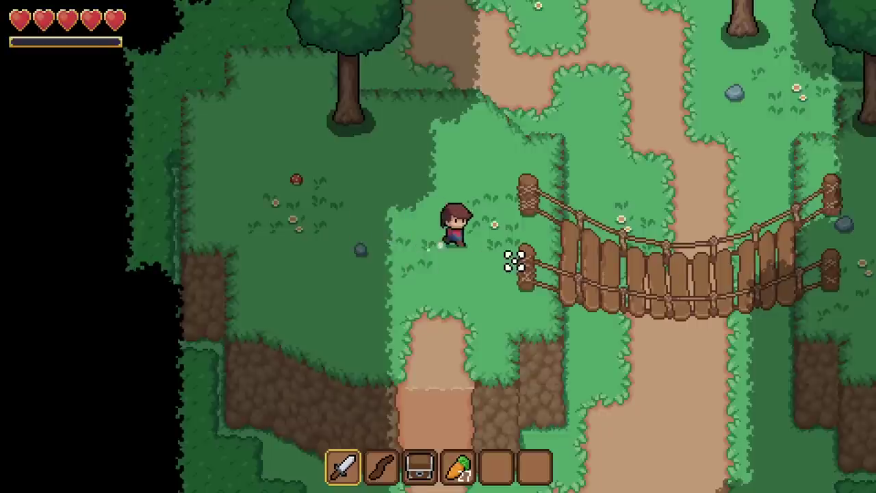
{"action": "key", "text": "Right"}
{"action": "key", "text": "Right"}
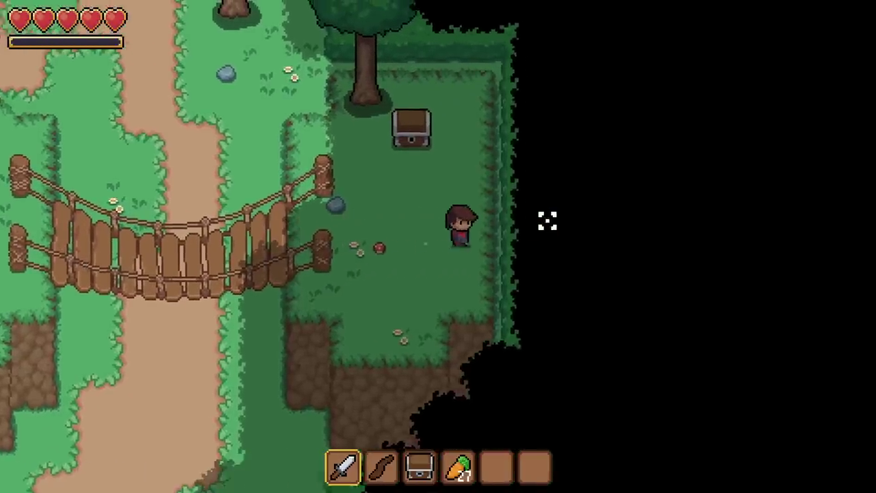
{"action": "key", "text": "Up"}
{"action": "key", "text": "Down"}
{"action": "key", "text": "Left"}
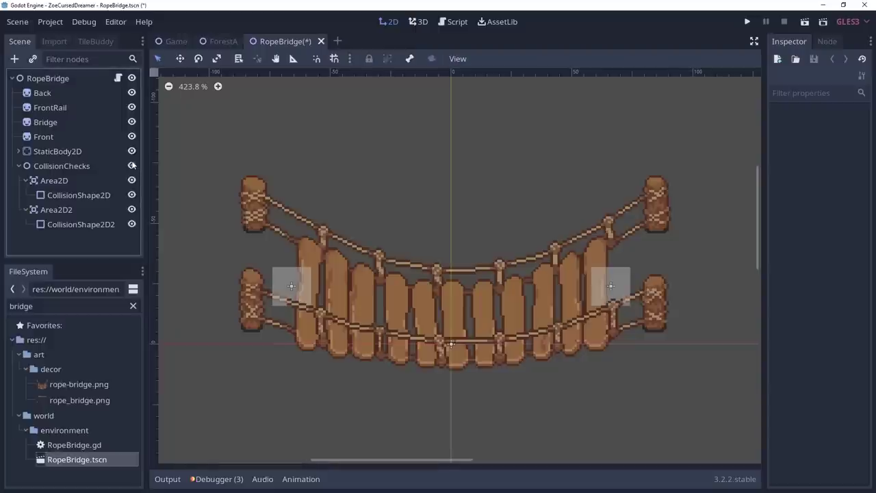
Step: Save RopeBridge.tscn, switch to ForestA, and walk the character left and right through the forest
{"action": "key", "text": "ctrl+s"}
{"action": "left_click", "coordinate": [223, 41]}
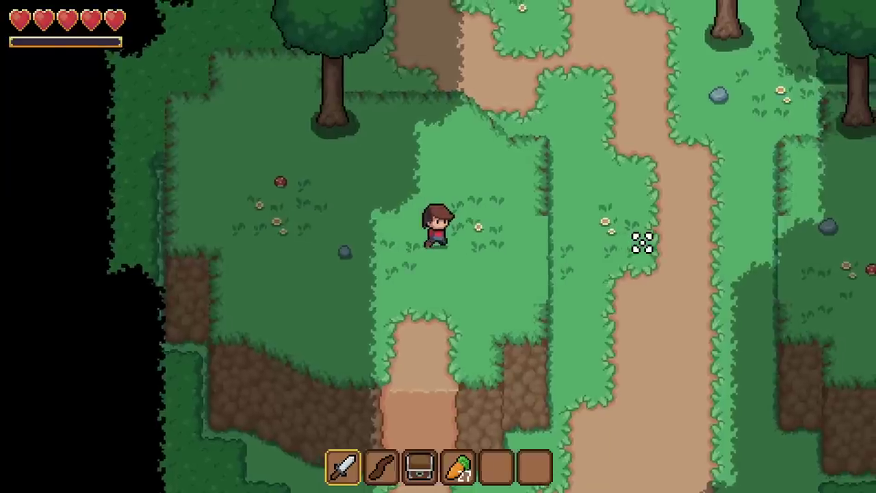
{"action": "key", "text": "d"}
{"action": "key", "text": "s"}
{"action": "key", "text": "a"}
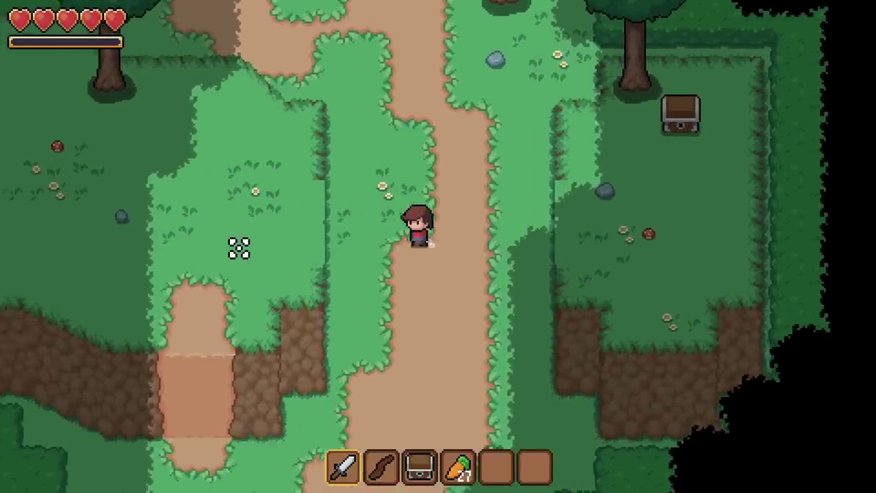
{"action": "key", "text": "a"}
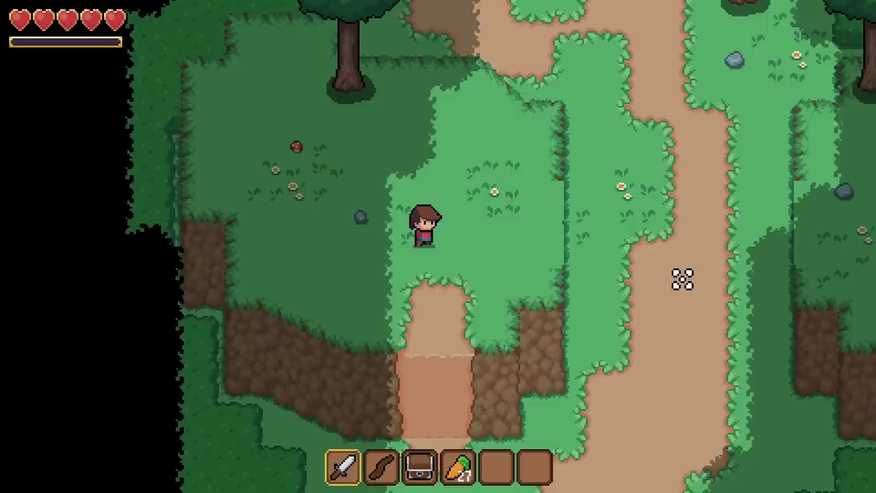
Step: Walk the character up, down, and onto the dirt path through the grass
{"action": "key", "text": "w"}
{"action": "key", "text": "d"}
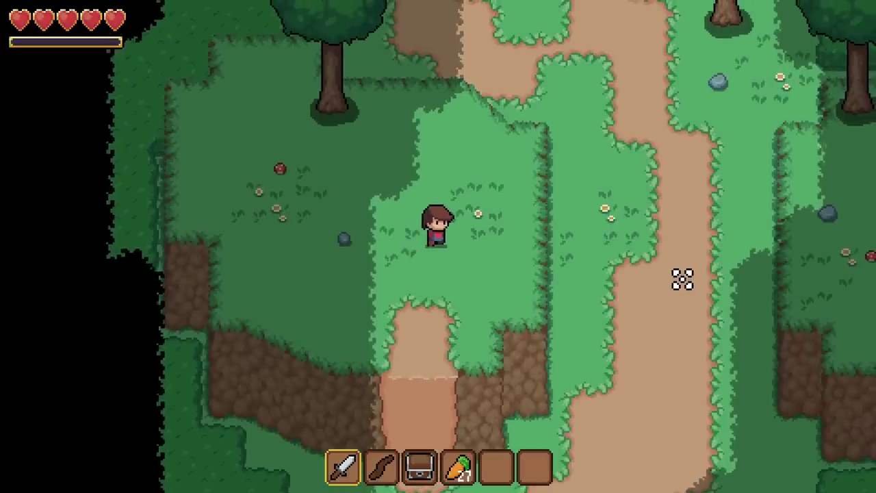
{"action": "key", "text": "s"}
{"action": "key", "text": "d"}
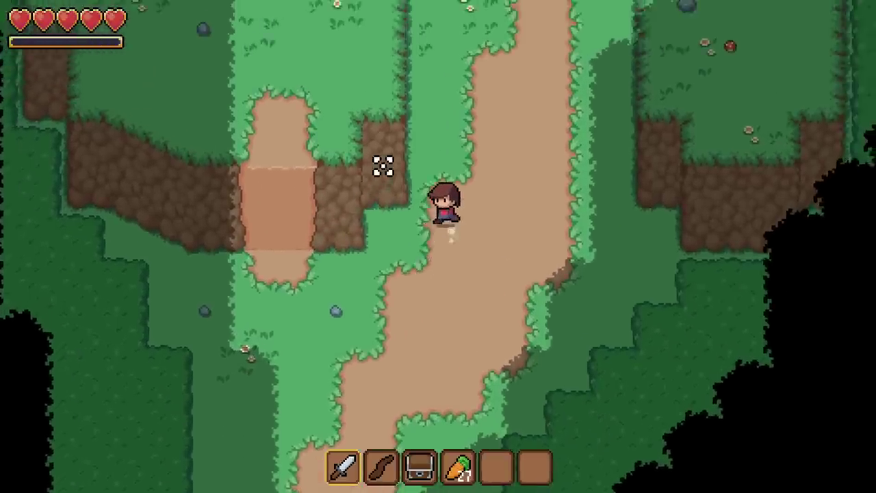
{"action": "key", "text": "w"}
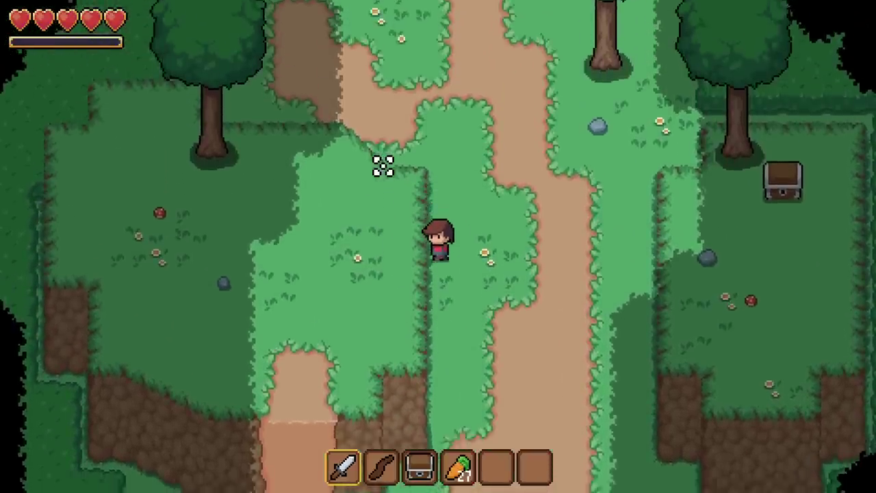
{"action": "key", "text": "s"}
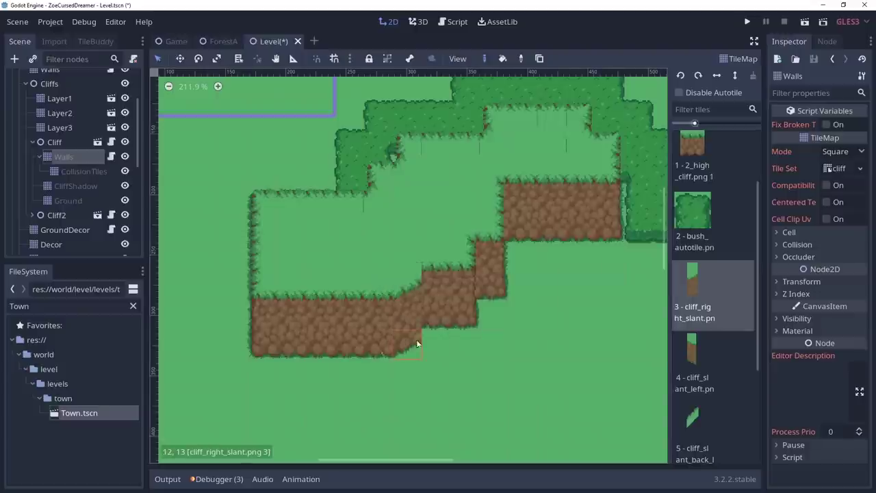
Step: Paint a cliff slant tile at the dirt step and a row of wood wall tops
{"action": "left_click", "coordinate": [427, 345]}
{"action": "middle_click_drag", "start_coordinate": [567, 365], "coordinate": [539, 371]}
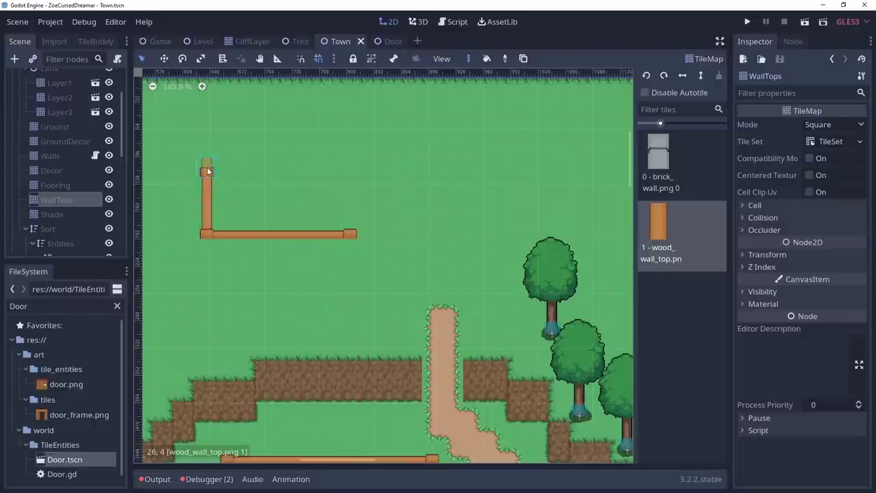
{"action": "left_click_drag", "start_coordinate": [209, 144], "coordinate": [345, 156]}
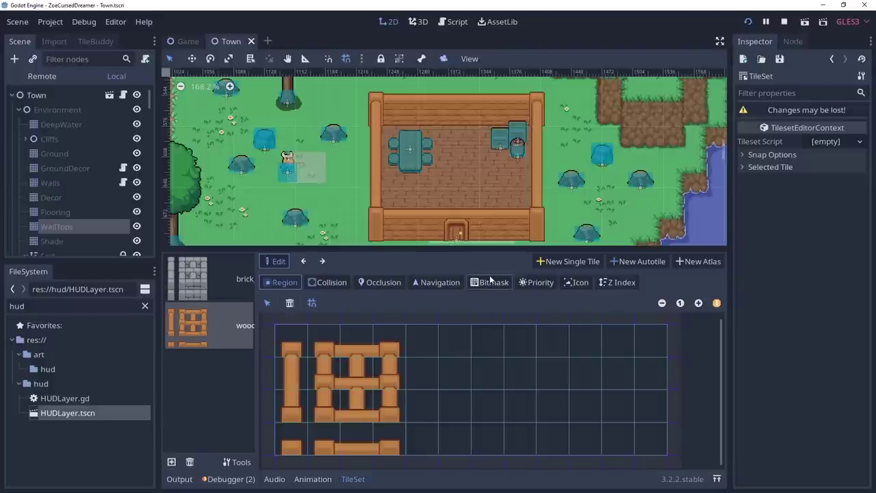
Step: Show the wood wall tile bitmasks and place wood wall base tiles in the door frame
{"action": "left_click", "coordinate": [490, 282]}
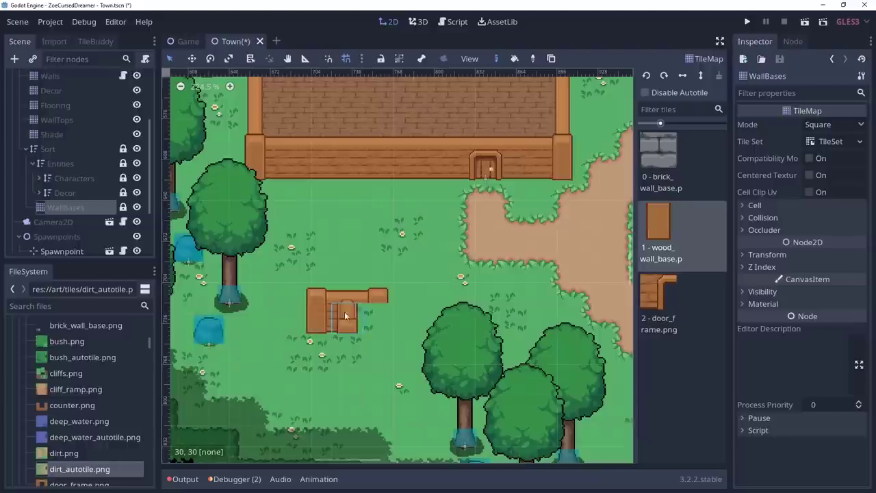
{"action": "left_click", "coordinate": [347, 316]}
{"action": "left_click", "coordinate": [352, 350]}
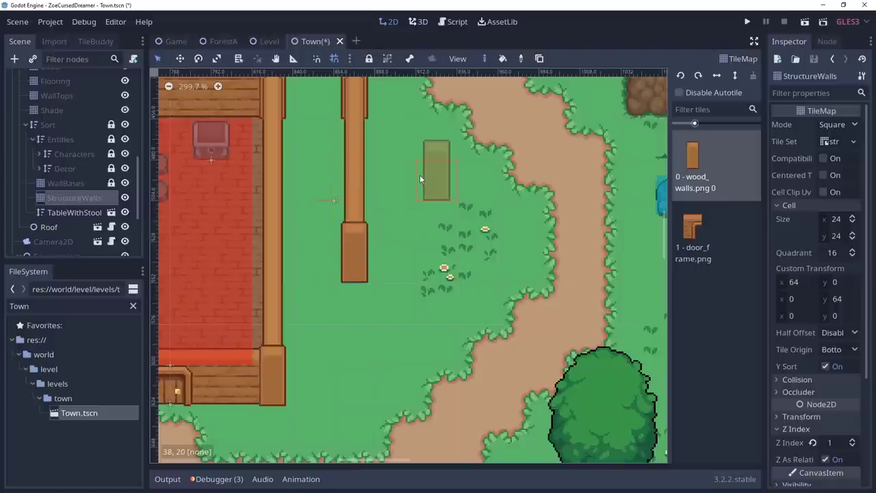
Step: Paint a wood wall tile beside the house and walk the character past the walls in-game
{"action": "left_click", "coordinate": [420, 175]}
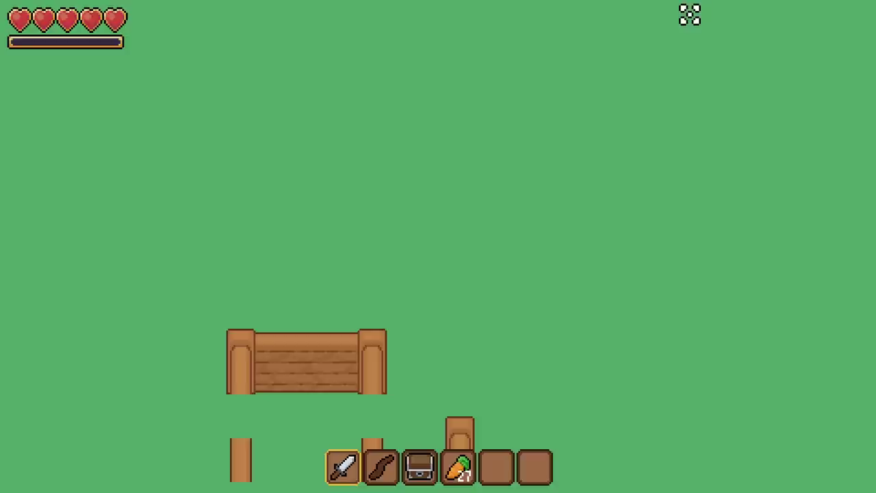
{"action": "key", "text": "s"}
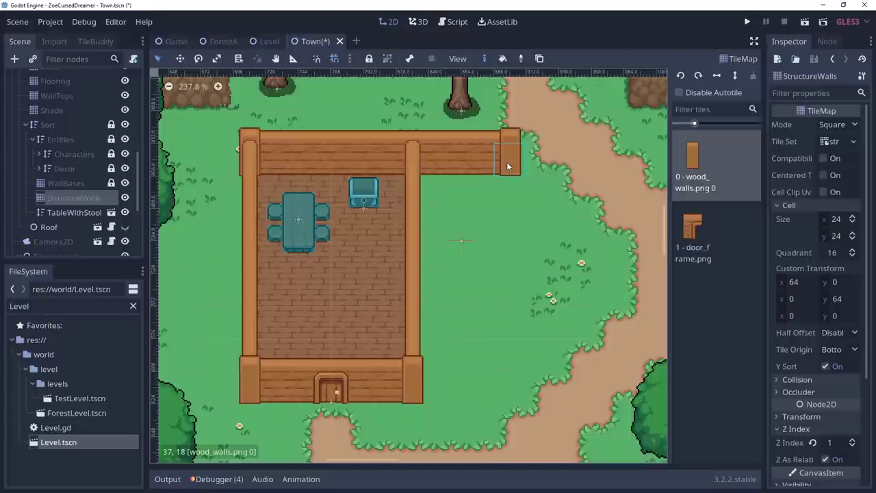
Step: Paint a wood wall column down the house's middle and erase part of it for a doorway gap
{"action": "mouse_move", "coordinate": [510, 171]}
{"action": "left_mouse_down"}
{"action": "mouse_move", "coordinate": [512, 285]}
{"action": "mouse_move", "coordinate": [459, 288]}
{"action": "left_mouse_up"}
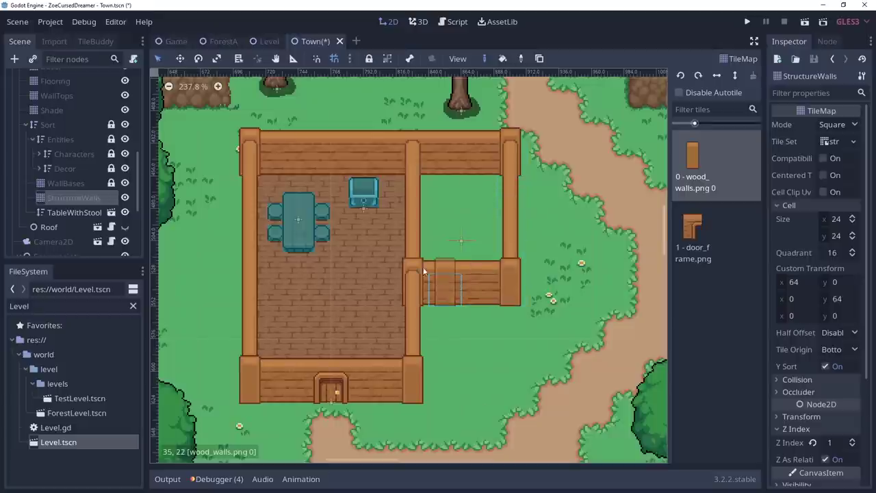
{"action": "right_click_drag", "start_coordinate": [404, 259], "coordinate": [399, 233]}
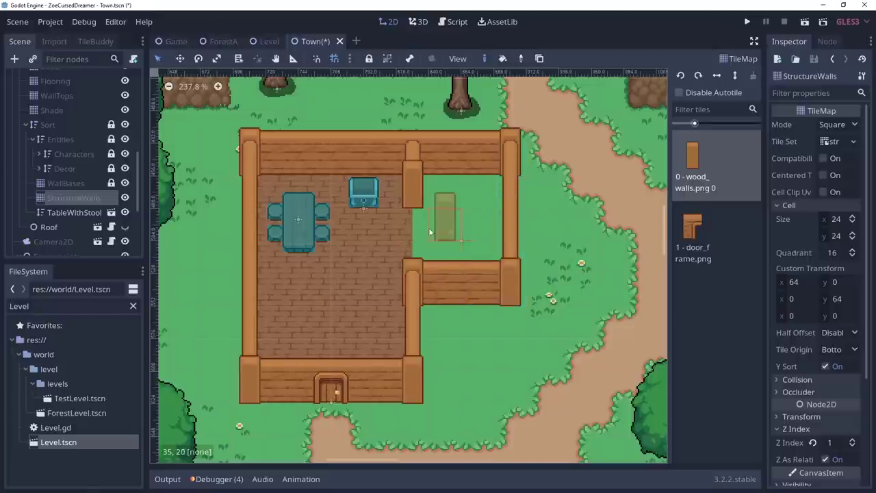
{"action": "right_click", "coordinate": [415, 204]}
{"action": "left_click", "coordinate": [416, 257]}
{"action": "left_click", "coordinate": [407, 241]}
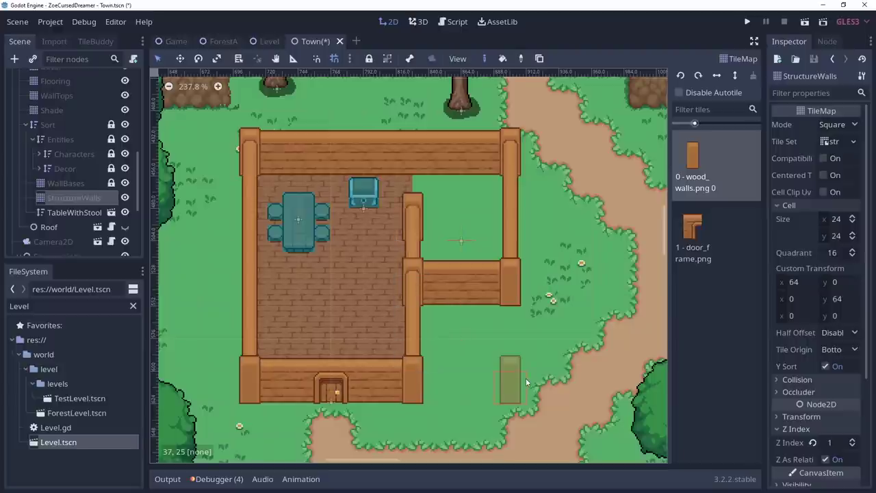
Step: Extend the raised cliff area left and paint a cliffs.png 18 face below the grass square
{"action": "middle_click_drag", "start_coordinate": [333, 344], "coordinate": [384, 340]}
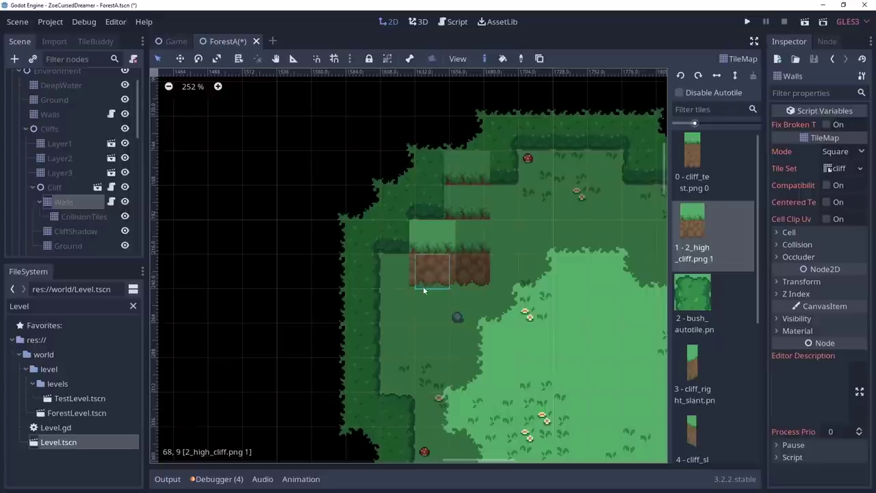
{"action": "mouse_move", "coordinate": [424, 291]}
{"action": "left_mouse_down"}
{"action": "mouse_move", "coordinate": [432, 226]}
{"action": "mouse_move", "coordinate": [445, 224]}
{"action": "mouse_move", "coordinate": [447, 200]}
{"action": "mouse_move", "coordinate": [393, 217]}
{"action": "mouse_move", "coordinate": [367, 273]}
{"action": "mouse_move", "coordinate": [367, 323]}
{"action": "mouse_move", "coordinate": [392, 338]}
{"action": "mouse_move", "coordinate": [406, 317]}
{"action": "mouse_move", "coordinate": [402, 290]}
{"action": "mouse_move", "coordinate": [454, 269]}
{"action": "left_mouse_up"}
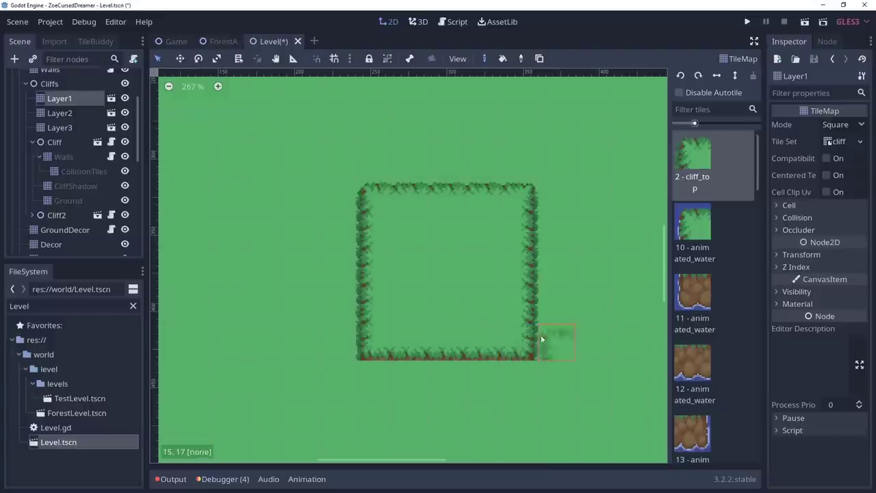
{"action": "middle_click_drag", "start_coordinate": [538, 331], "coordinate": [517, 277]}
{"action": "scroll", "coordinate": [693, 287], "scroll_direction": "down", "scroll_amount": 5}
{"action": "left_click", "coordinate": [693, 339]}
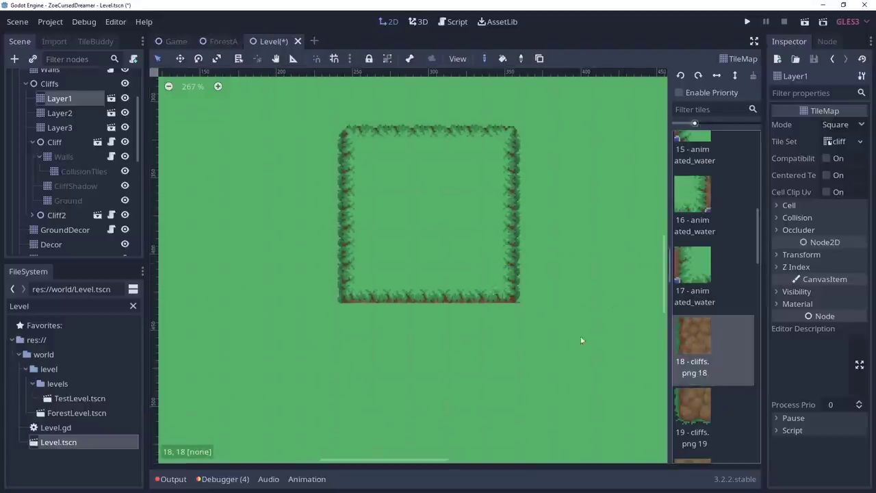
{"action": "left_click", "coordinate": [352, 333]}
Step: Paint a cliffs.png 22 cliff face under the offset notch
{"action": "left_click", "coordinate": [691, 411]}
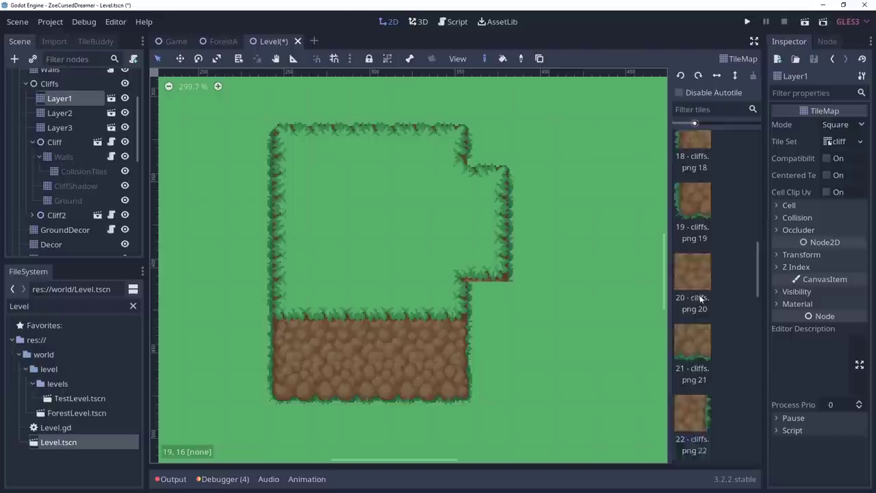
{"action": "scroll", "coordinate": [700, 296], "scroll_direction": "down", "scroll_amount": 2}
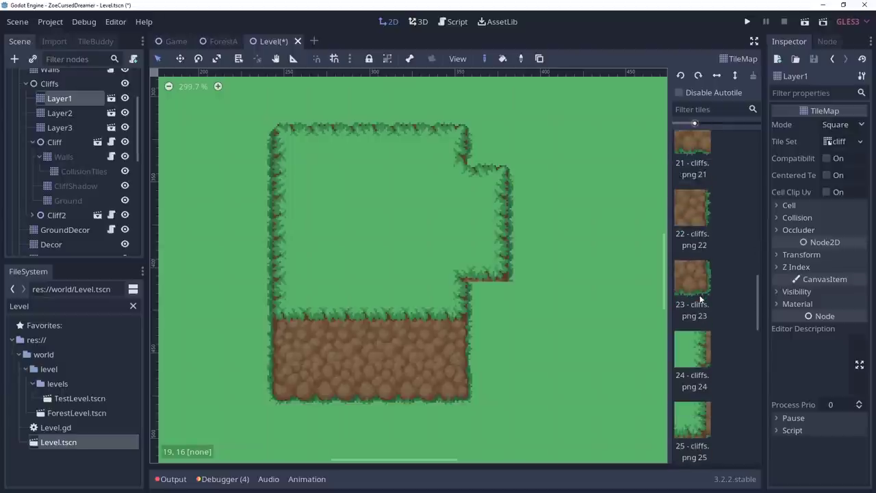
{"action": "left_click", "coordinate": [684, 200]}
{"action": "left_click", "coordinate": [493, 305]}
Step: After trying tiles 23 and 29, paint a cliffs.png 22 face under the upper step
{"action": "left_click", "coordinate": [689, 278]}
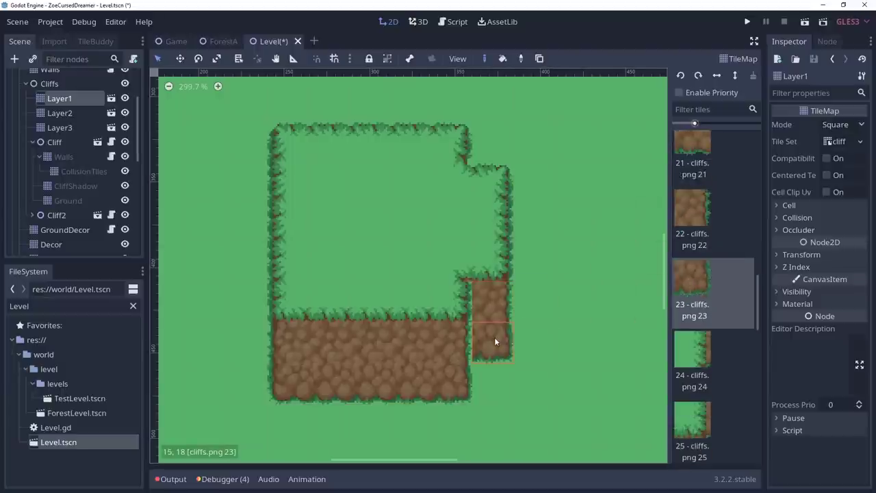
{"action": "scroll", "coordinate": [693, 295], "scroll_direction": "down", "scroll_amount": 3}
{"action": "left_click", "coordinate": [693, 286]}
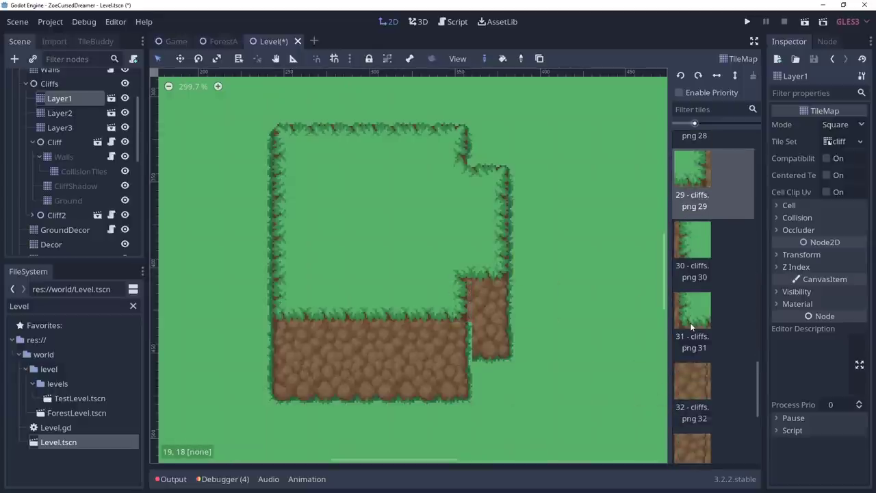
{"action": "scroll", "coordinate": [690, 323], "scroll_direction": "down", "scroll_amount": 3}
{"action": "left_click", "coordinate": [690, 370]}
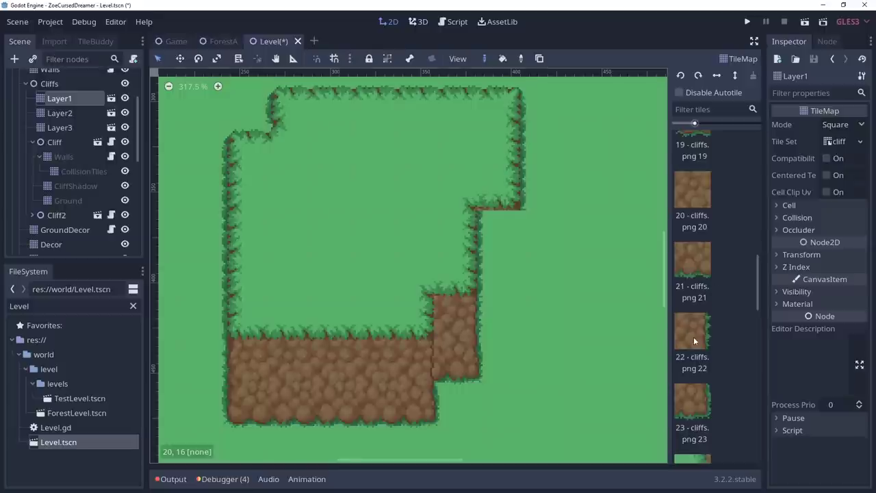
{"action": "left_click", "coordinate": [693, 341]}
{"action": "left_click", "coordinate": [503, 248]}
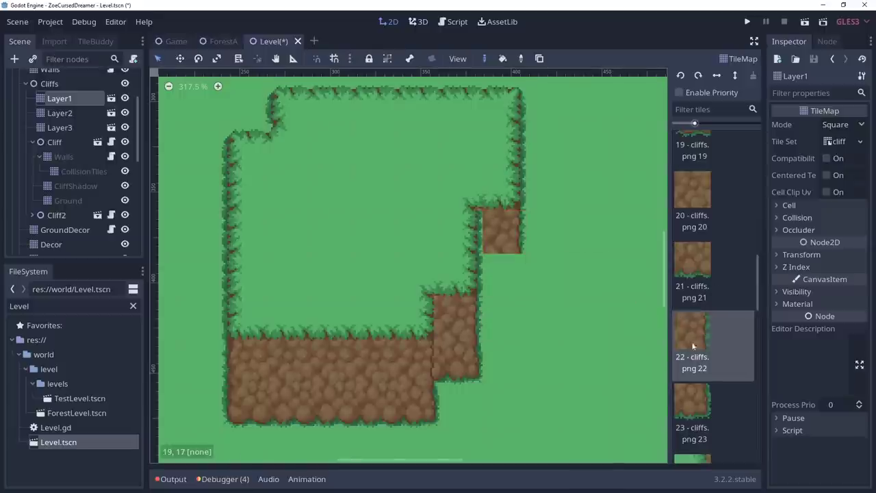
Step: Paint a cliffs.png 23 lower face below it and open the cliffs_old.tres TileSet
{"action": "left_click", "coordinate": [696, 392]}
{"action": "left_click", "coordinate": [495, 286]}
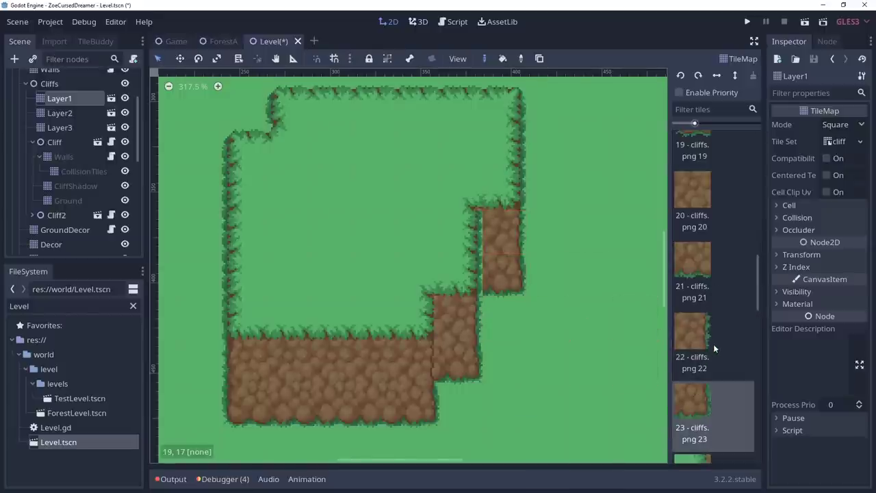
{"action": "scroll", "coordinate": [712, 346], "scroll_direction": "down", "scroll_amount": 2}
{"action": "left_click", "coordinate": [839, 141]}
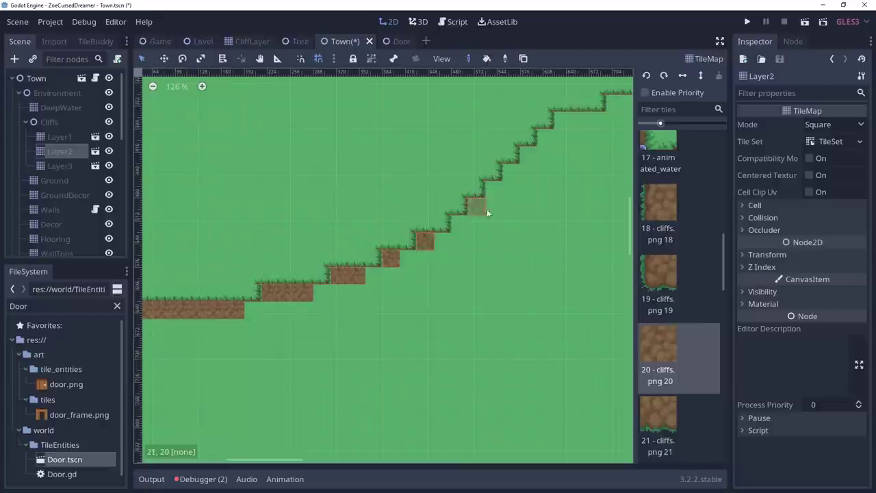
Step: Paint cliff tiles along the Town map's top ledge toward the tree area
{"action": "middle_click_drag", "start_coordinate": [487, 213], "coordinate": [417, 231]}
{"action": "left_click_drag", "start_coordinate": [417, 231], "coordinate": [485, 212]}
{"action": "middle_click_drag", "start_coordinate": [485, 211], "coordinate": [253, 270]}
{"action": "left_click_drag", "start_coordinate": [253, 270], "coordinate": [414, 272]}
{"action": "mouse_move", "coordinate": [556, 335]}
{"action": "middle_mouse_down"}
{"action": "mouse_move", "coordinate": [504, 309]}
{"action": "mouse_move", "coordinate": [490, 290]}
{"action": "middle_mouse_up"}
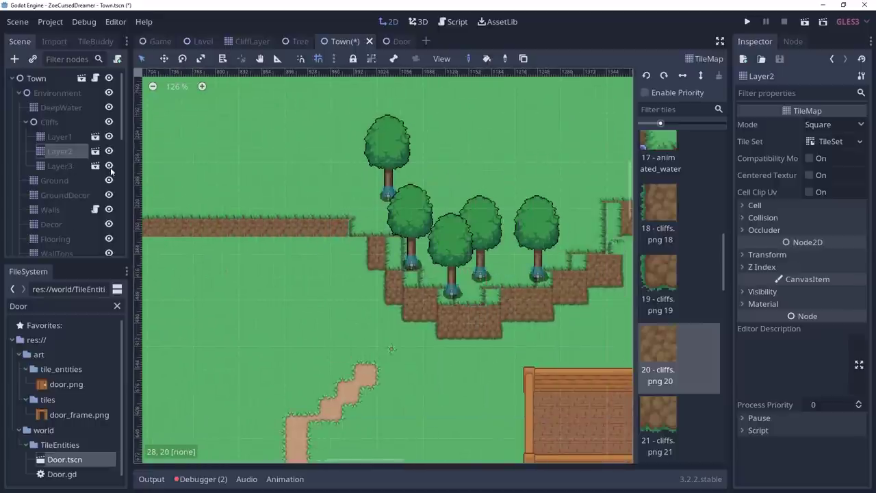
Step: Paint a tile beside the cliff edge, trying cliff_top, animated_water and cliffs.png 18
{"action": "left_click_drag", "start_coordinate": [723, 244], "coordinate": [724, 142]}
{"action": "left_click", "coordinate": [658, 158]}
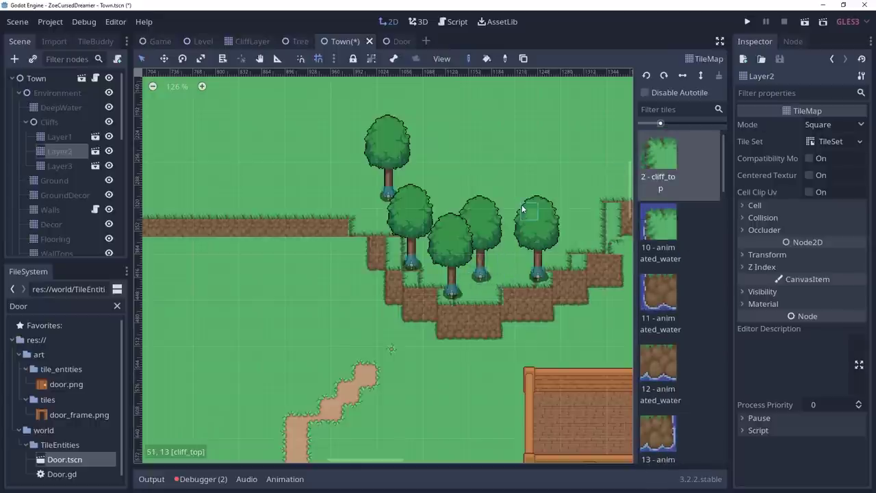
{"action": "left_click", "coordinate": [664, 291]}
{"action": "left_click", "coordinate": [357, 264]}
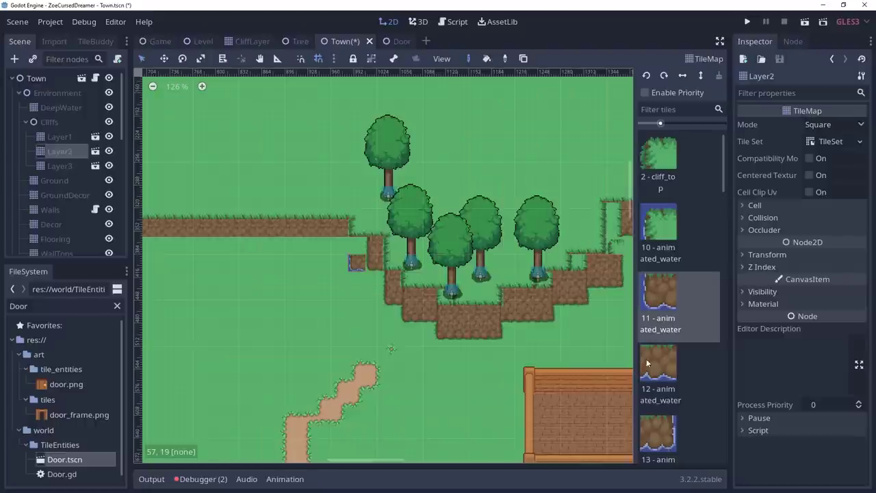
{"action": "scroll", "coordinate": [657, 343], "scroll_direction": "down", "scroll_amount": 5}
{"action": "left_click", "coordinate": [699, 278]}
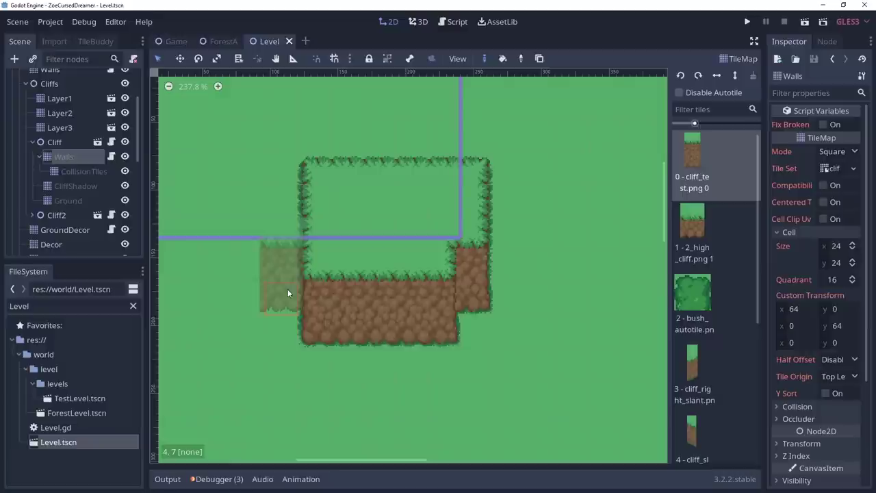
Step: Paint cliff columns left of the cliff and a row along the top, then run with F5
{"action": "mouse_move", "coordinate": [288, 289]}
{"action": "left_mouse_down"}
{"action": "mouse_move", "coordinate": [278, 242]}
{"action": "mouse_move", "coordinate": [247, 246]}
{"action": "mouse_move", "coordinate": [241, 280]}
{"action": "left_mouse_up"}
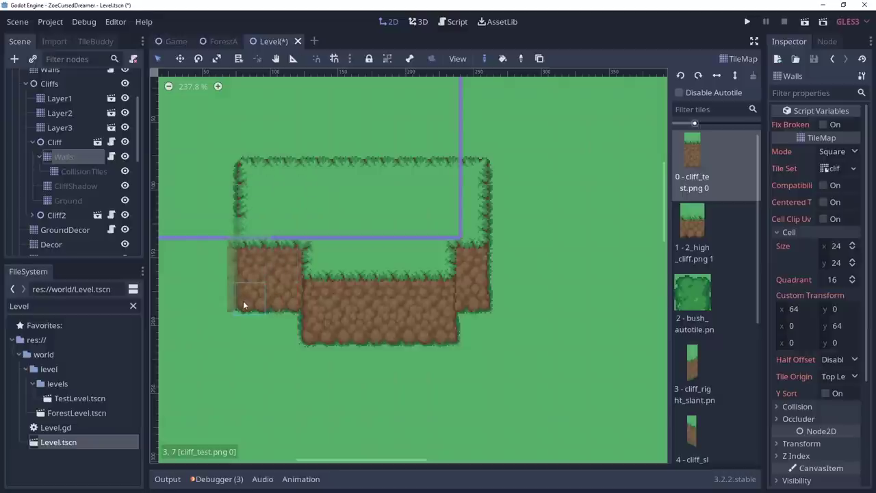
{"action": "mouse_move", "coordinate": [303, 201]}
{"action": "left_mouse_down"}
{"action": "mouse_move", "coordinate": [439, 202]}
{"action": "mouse_move", "coordinate": [465, 244]}
{"action": "left_mouse_up"}
{"action": "scroll", "coordinate": [470, 287], "scroll_direction": "right", "scroll_amount": 3}
{"action": "key", "text": "F5"}
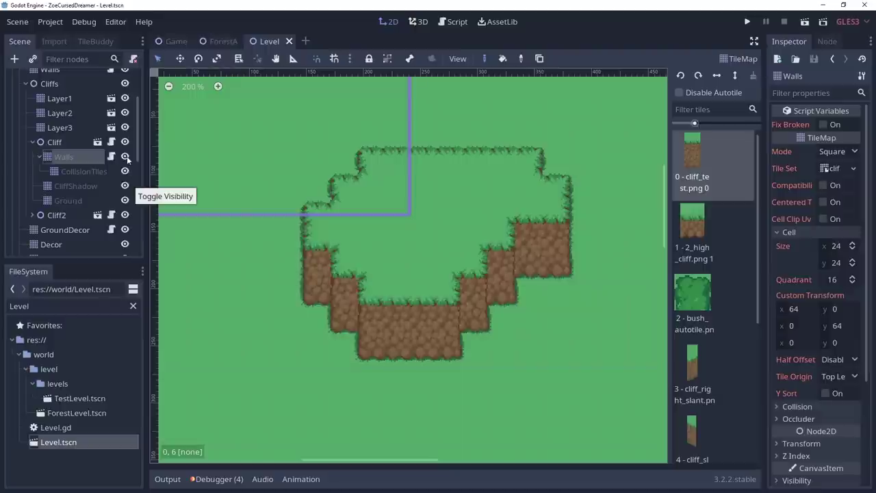
Step: Toggle the Walls and CliffShadow layers off and on, then select the CliffShadow tilemap
{"action": "left_click", "coordinate": [126, 157]}
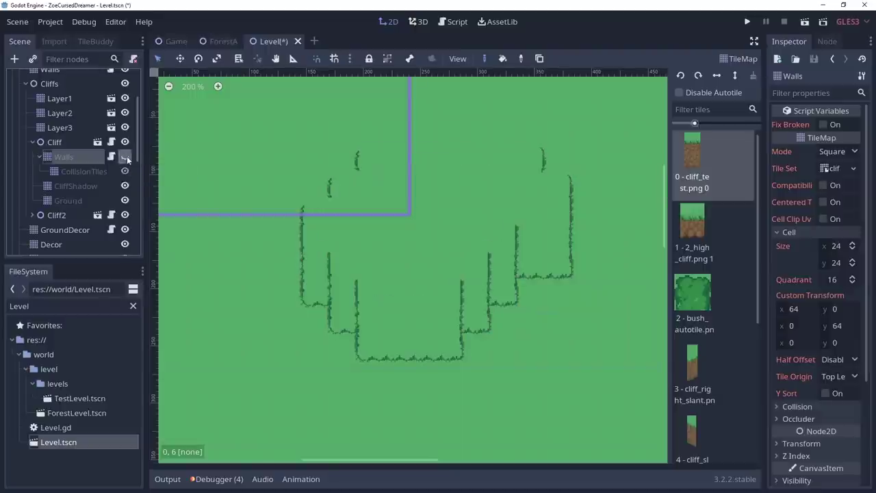
{"action": "left_click", "coordinate": [125, 157]}
{"action": "left_click", "coordinate": [126, 185]}
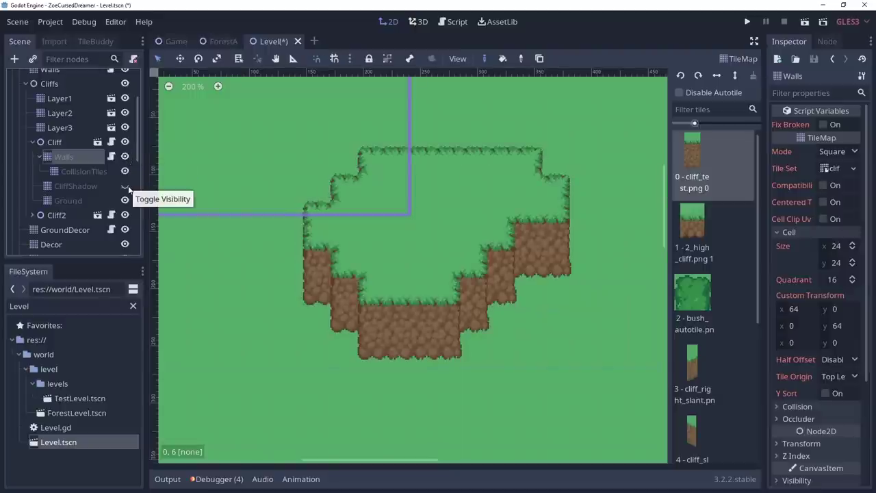
{"action": "left_click", "coordinate": [126, 185]}
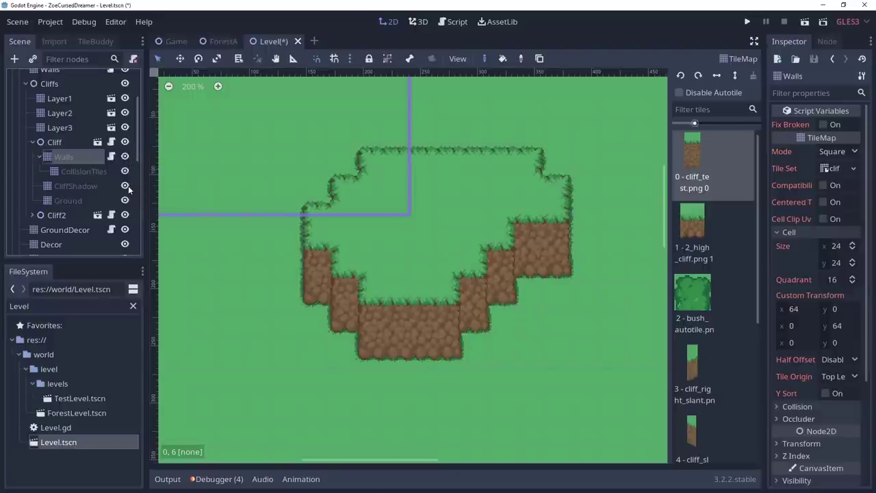
{"action": "left_click", "coordinate": [90, 186]}
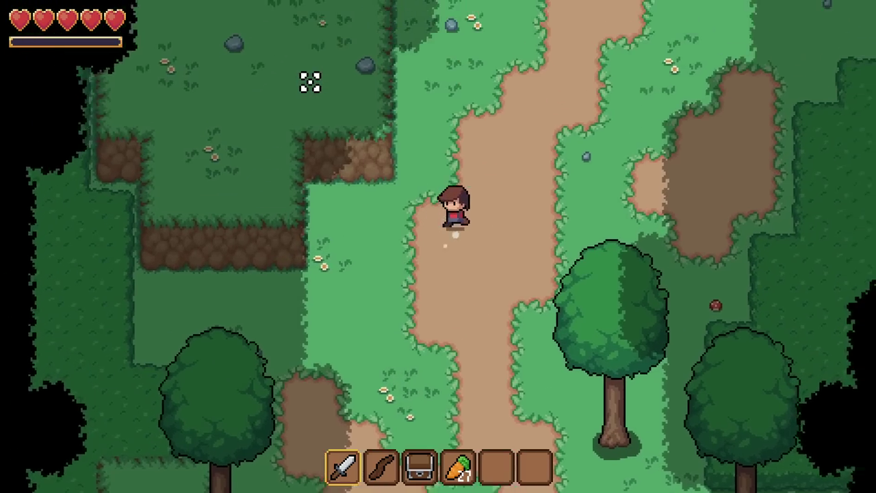
Step: Walk the player up and right through the forest toward the meadow in the running game
{"action": "key", "text": "w"}
{"action": "key", "text": "d"}
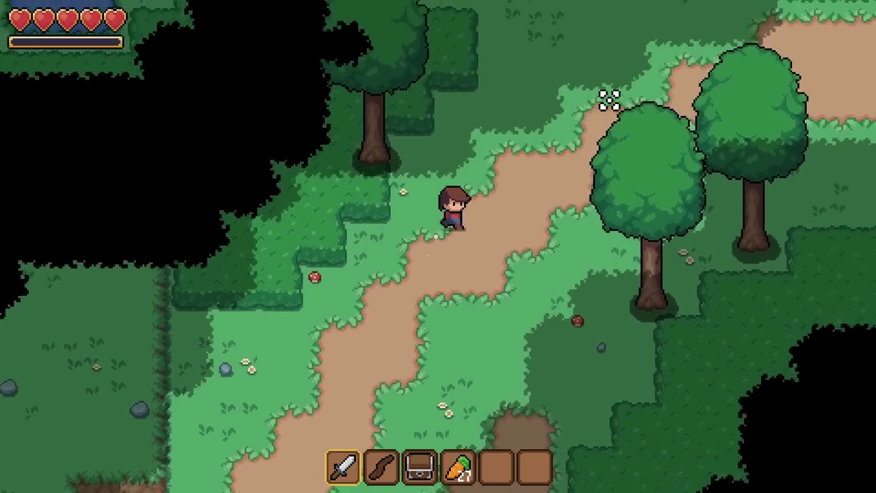
{"action": "key", "text": "d"}
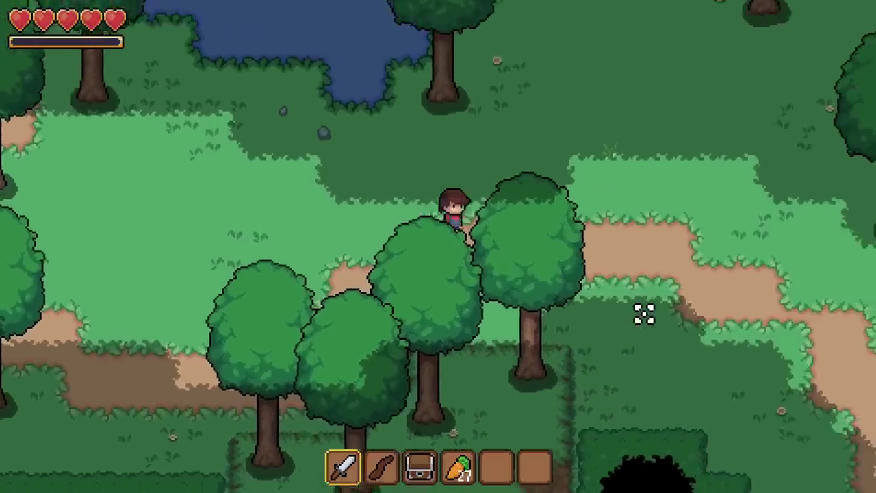
{"action": "key", "text": "w"}
{"action": "key", "text": "d"}
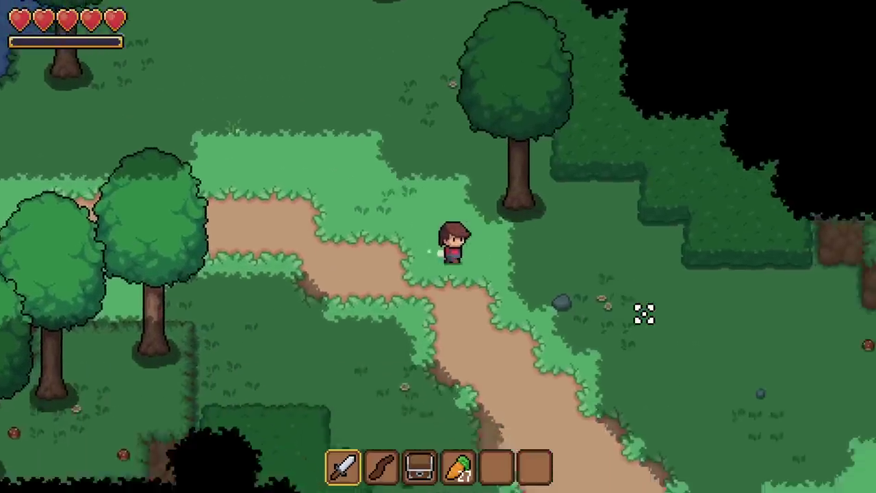
{"action": "key", "text": "s"}
{"action": "key", "text": "d"}
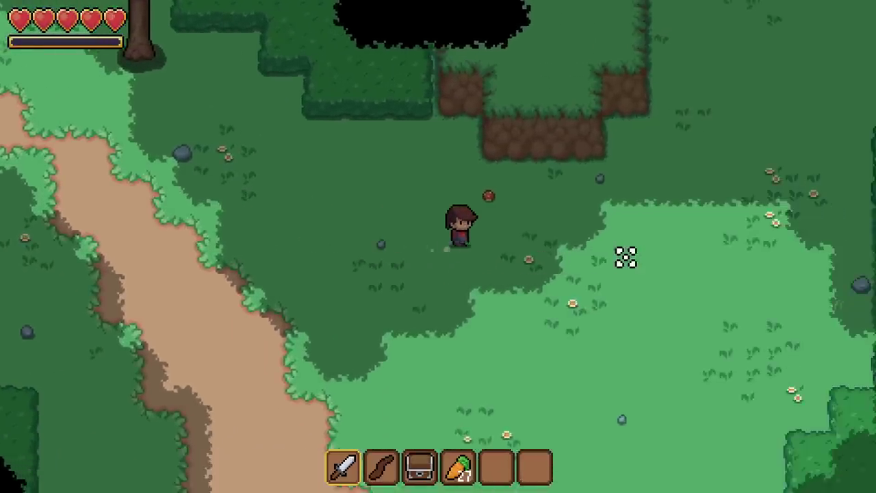
{"action": "key", "text": "d"}
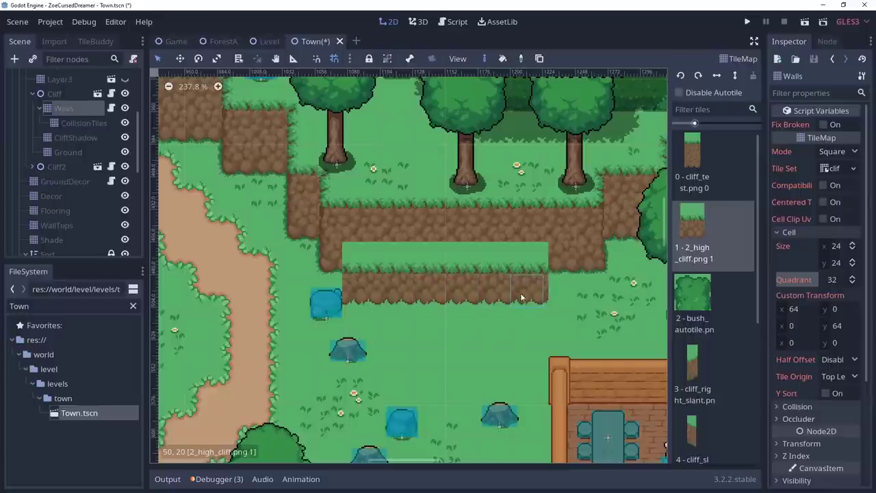
Step: Enlarge the raised cliff into a stepped block and erase cliff tiles above the roof and grass block
{"action": "mouse_move", "coordinate": [525, 302]}
{"action": "left_mouse_down"}
{"action": "mouse_move", "coordinate": [525, 330]}
{"action": "mouse_move", "coordinate": [441, 343]}
{"action": "mouse_move", "coordinate": [395, 337]}
{"action": "mouse_move", "coordinate": [360, 318]}
{"action": "mouse_move", "coordinate": [501, 321]}
{"action": "mouse_move", "coordinate": [499, 357]}
{"action": "mouse_move", "coordinate": [407, 357]}
{"action": "mouse_move", "coordinate": [412, 362]}
{"action": "mouse_move", "coordinate": [494, 353]}
{"action": "mouse_move", "coordinate": [499, 330]}
{"action": "left_mouse_up"}
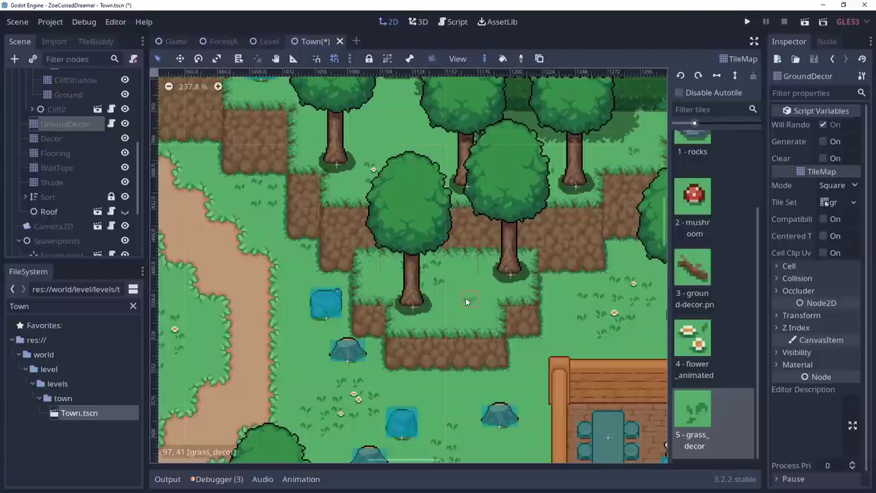
{"action": "left_click", "coordinate": [678, 332]}
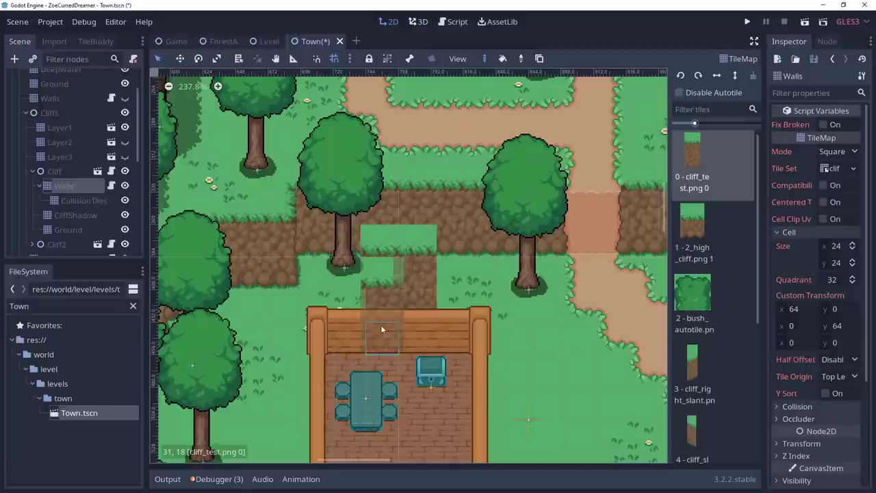
{"action": "right_click", "coordinate": [382, 326]}
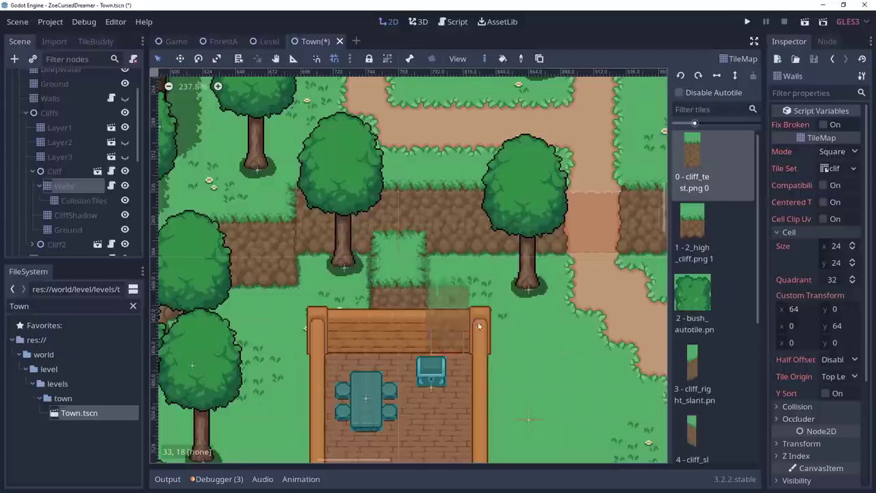
{"action": "scroll", "coordinate": [500, 332], "scroll_direction": "up", "scroll_amount": 3}
{"action": "right_click", "coordinate": [424, 325]}
{"action": "middle_click_drag", "start_coordinate": [507, 326], "coordinate": [473, 302]}
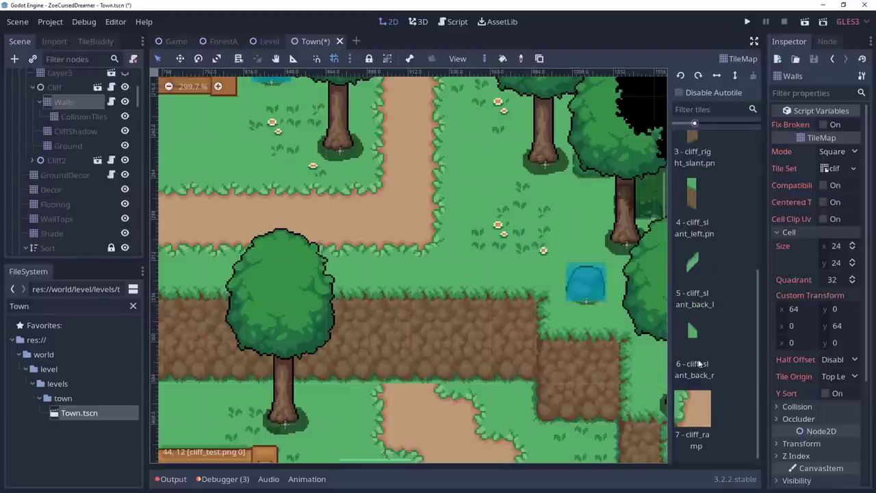
Step: Paint cliff_ramp tiles from the cliff face up to the dirt path and give the ramp Z Index 1
{"action": "left_click", "coordinate": [690, 411]}
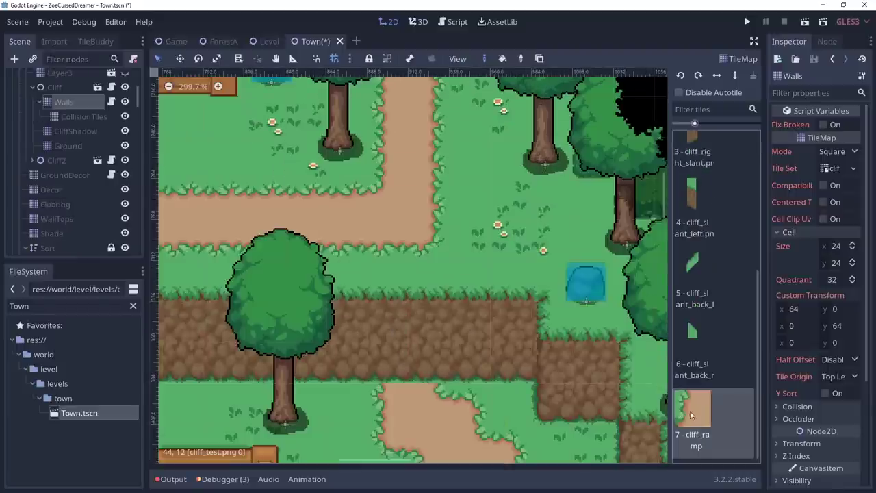
{"action": "left_click", "coordinate": [386, 361]}
{"action": "left_click", "coordinate": [417, 281]}
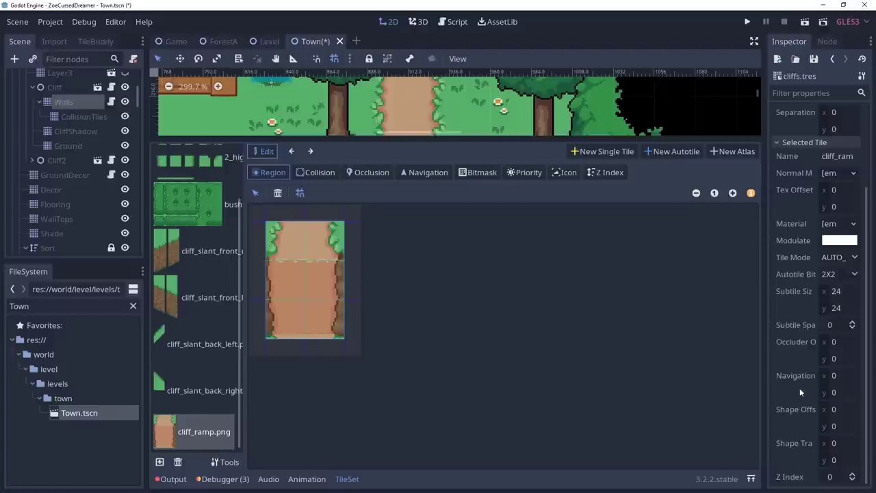
{"action": "left_click", "coordinate": [854, 474]}
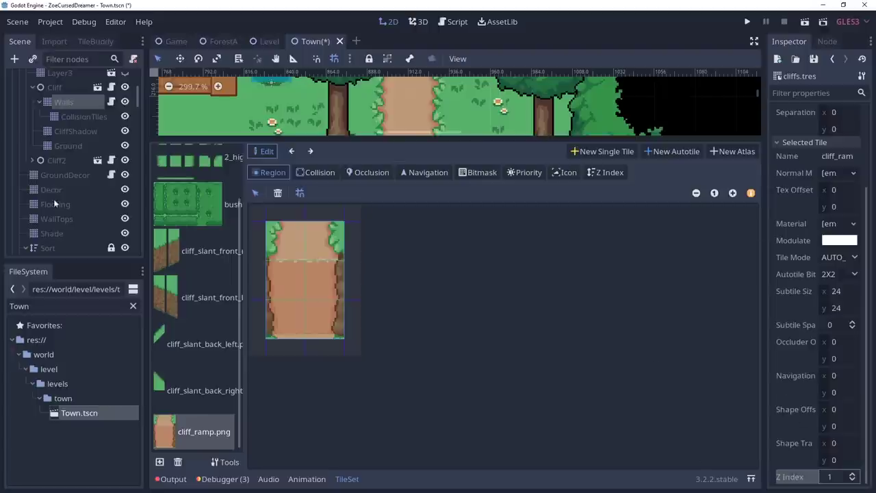
{"action": "left_click", "coordinate": [55, 107]}
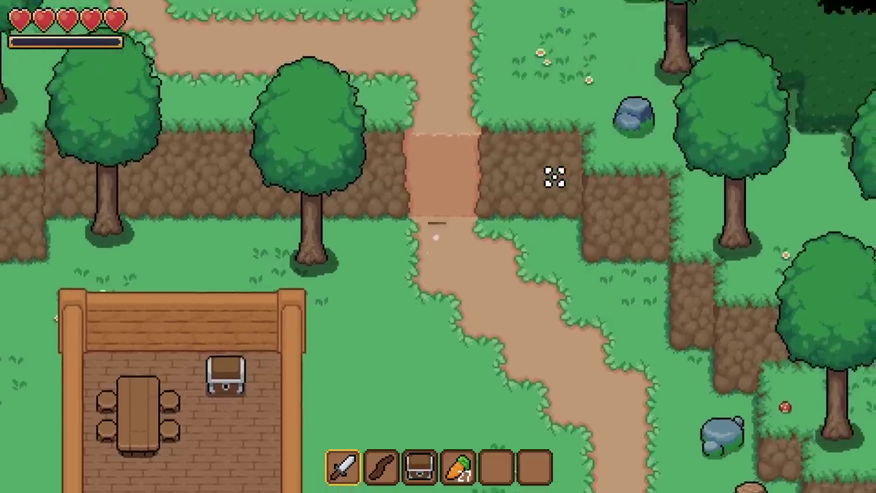
Step: Walk the player north up the ramp path and back down, stepping left and right
{"action": "key", "text": "Up"}
{"action": "key", "text": "Left"}
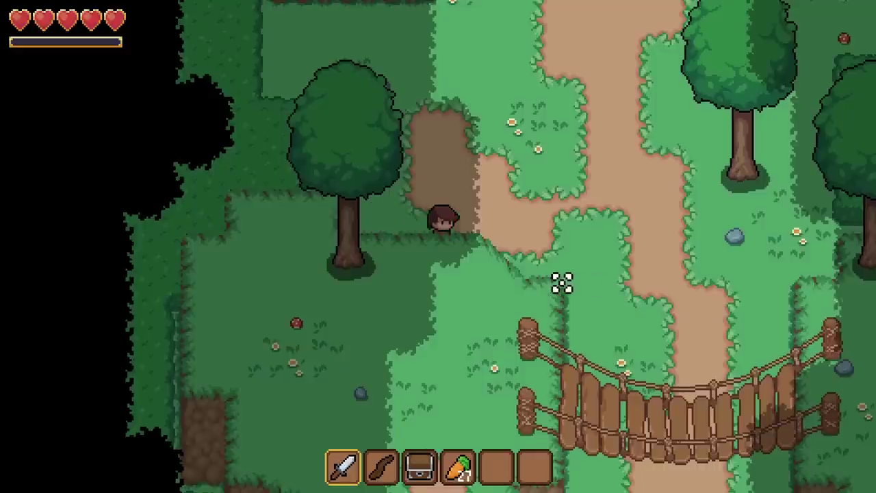
{"action": "key", "text": "Right"}
{"action": "key", "text": "Down"}
{"action": "key", "text": "Left"}
{"action": "key", "text": "Up"}
{"action": "key", "text": "Up"}
{"action": "key", "text": "Left"}
{"action": "key", "text": "Right"}
{"action": "key", "text": "Left"}
Step: Walk toward the rope bridge, back up the path, then down onto the bridge
{"action": "key", "text": "Right"}
{"action": "key", "text": "Down"}
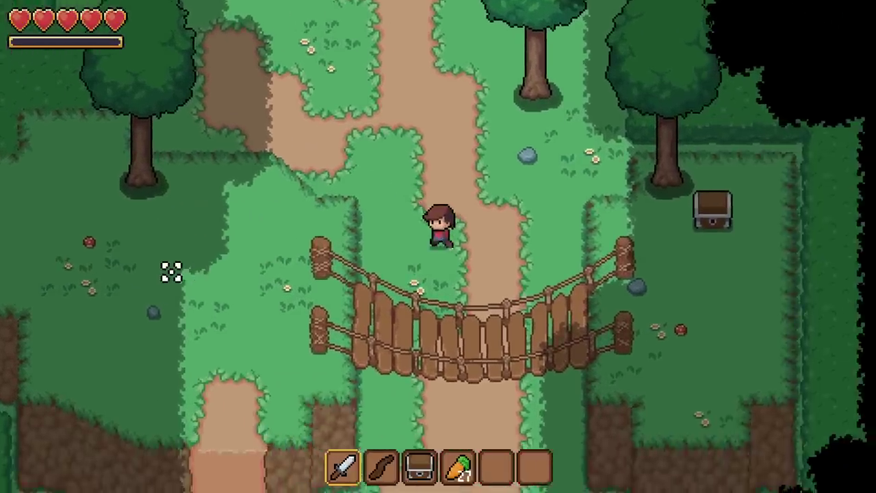
{"action": "key", "text": "Left"}
{"action": "key", "text": "Up"}
{"action": "key", "text": "Left"}
{"action": "key", "text": "Up"}
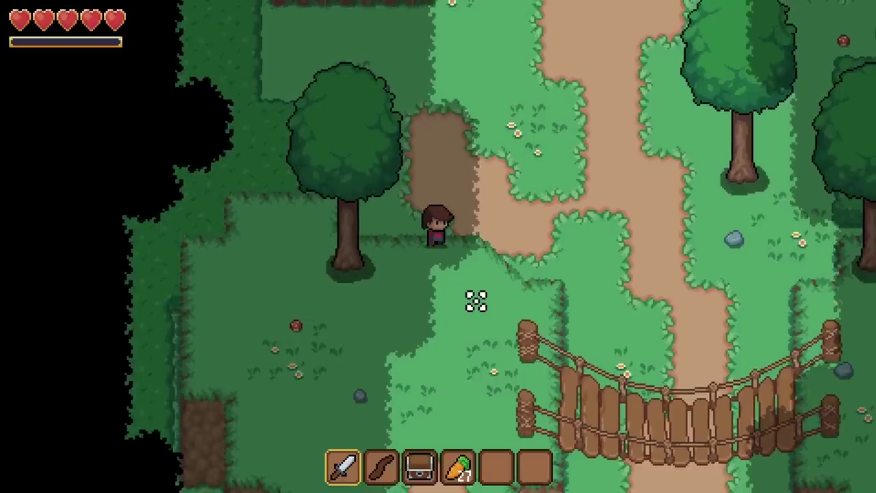
{"action": "key", "text": "Right"}
{"action": "key", "text": "Left"}
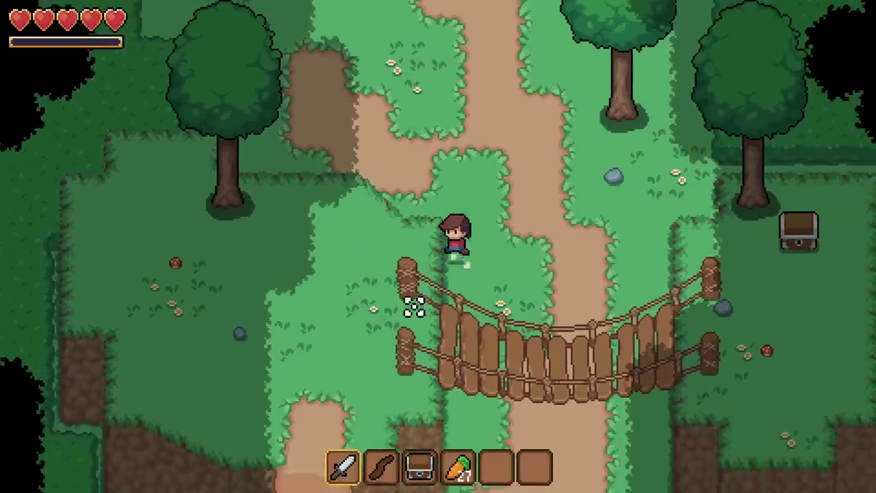
{"action": "key", "text": "Right"}
{"action": "key", "text": "Down"}
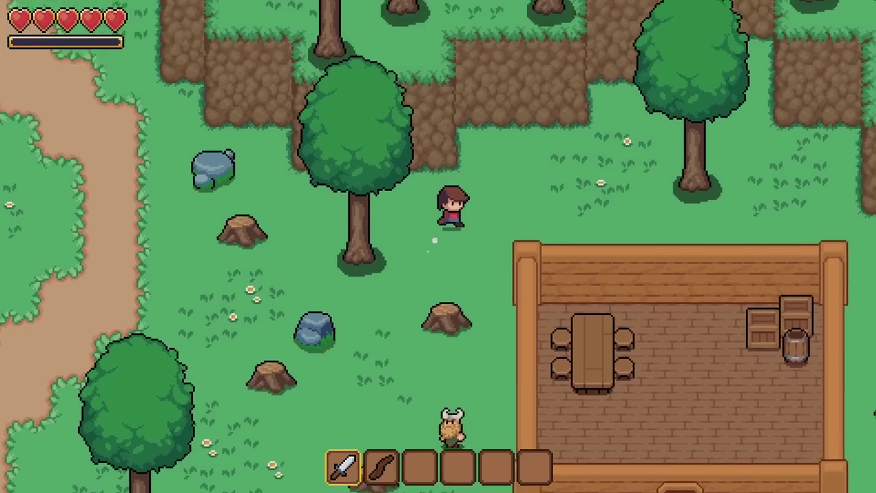
Step: Walk into the house so its roof disappears, then open and close the chest's storage
{"action": "key", "text": "d"}
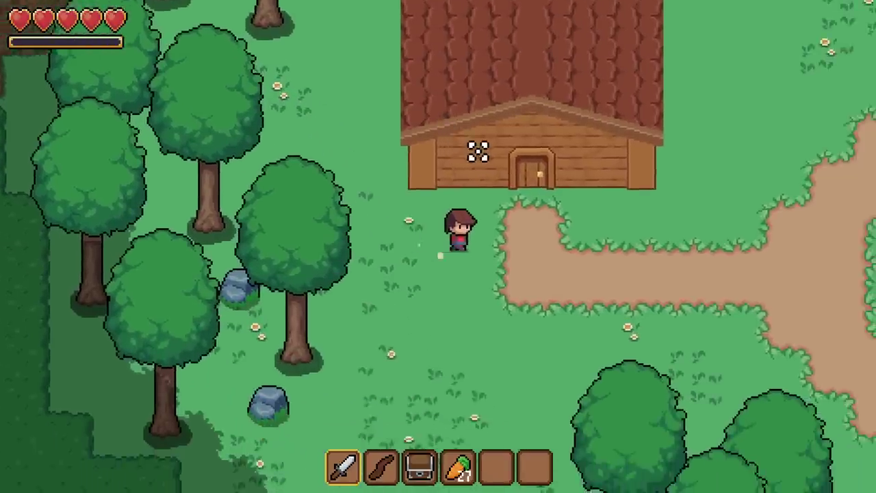
{"action": "key", "text": "w"}
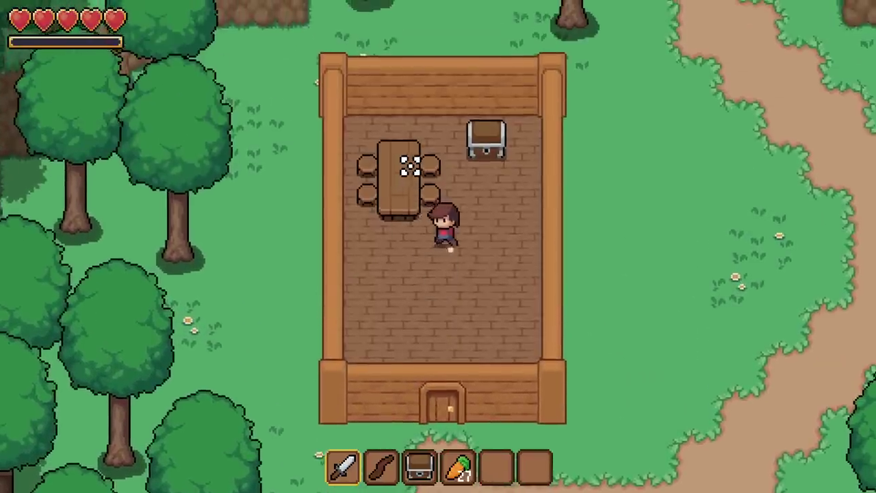
{"action": "key", "text": "w"}
{"action": "key", "text": "d"}
{"action": "right_click", "coordinate": [450, 189]}
{"action": "key", "text": "Escape"}
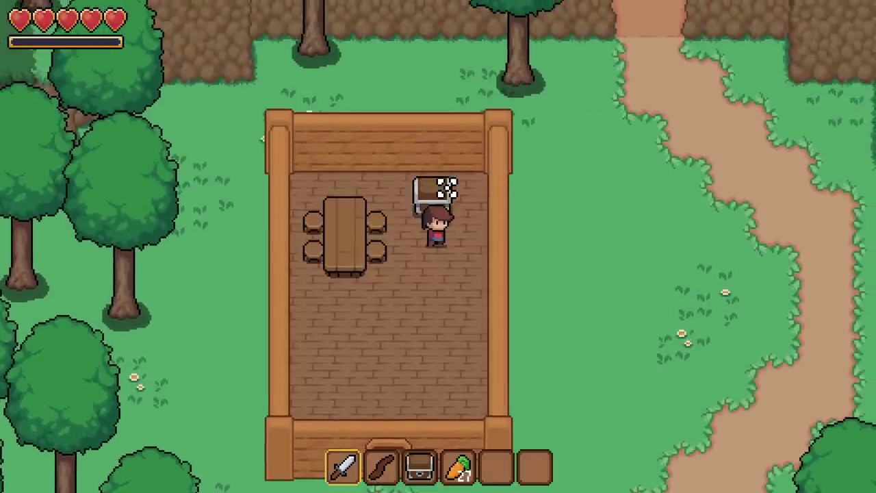
Step: Walk back out of the house door and head north up the dirt path
{"action": "key", "text": "s"}
{"action": "key", "text": "d"}
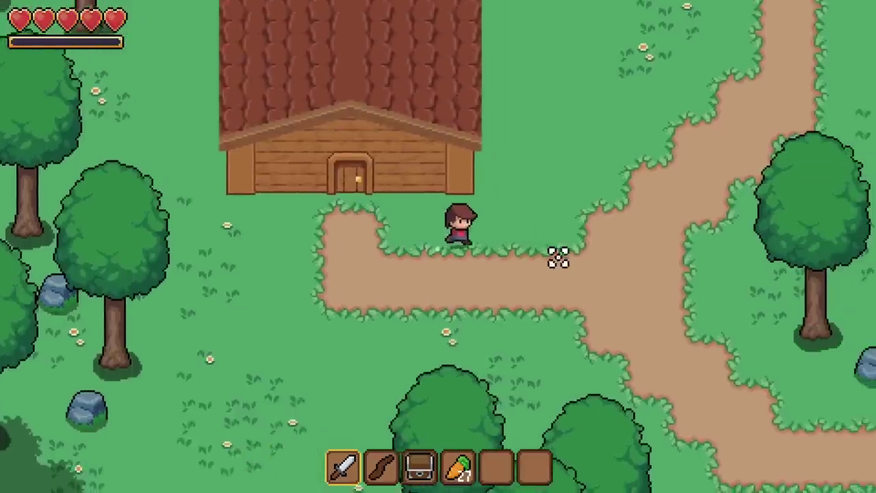
{"action": "key", "text": "w"}
{"action": "key", "text": "d"}
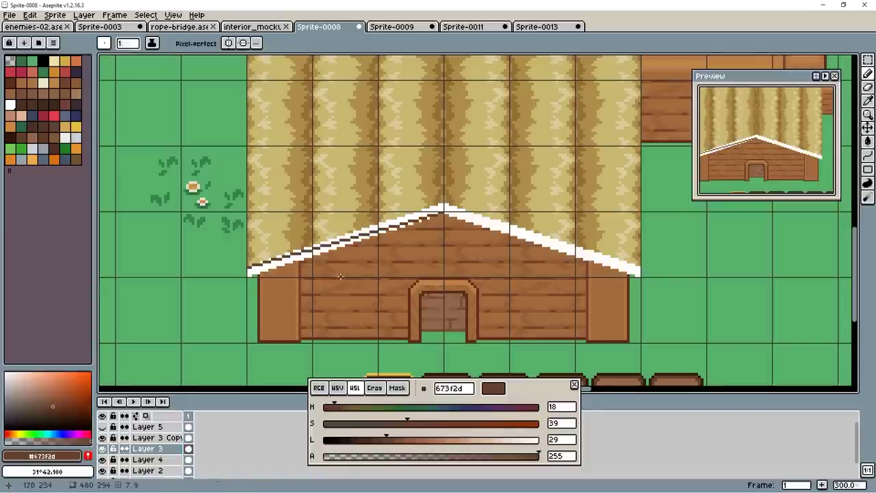
Step: Marquee-select the left roof edge area, then pick the tan wood colour for the pencil
{"action": "scroll", "coordinate": [278, 271], "scroll_direction": "up", "scroll_amount": 2}
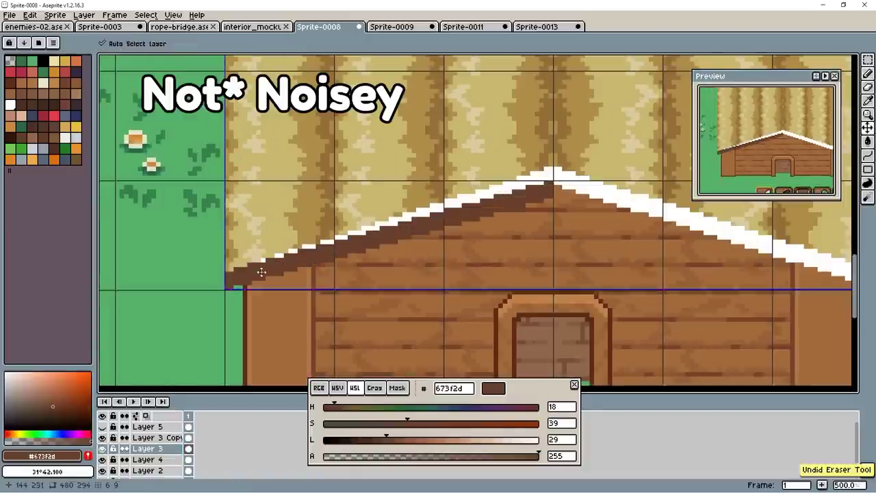
{"action": "key", "text": "m"}
{"action": "left_click_drag", "start_coordinate": [550, 184], "coordinate": [258, 265]}
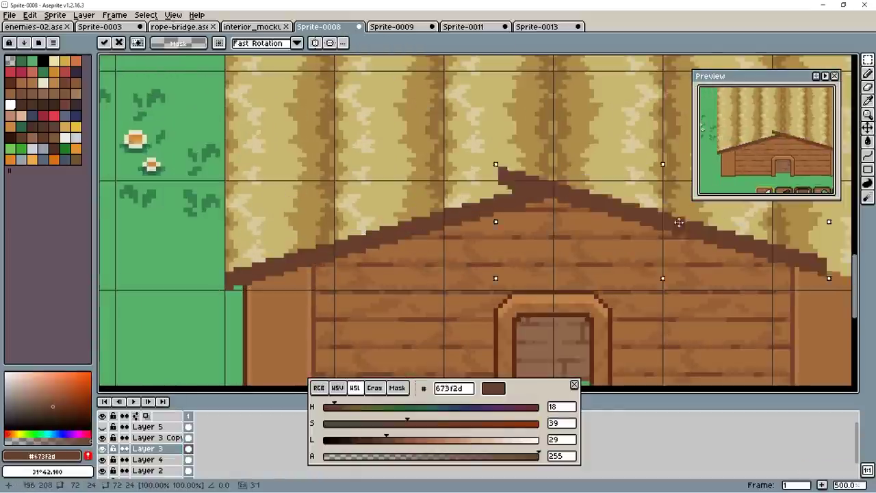
{"action": "scroll", "coordinate": [505, 184], "scroll_direction": "right", "scroll_amount": 5}
{"action": "scroll", "coordinate": [505, 184], "scroll_direction": "up", "scroll_amount": 2}
{"action": "key", "text": "b"}
{"action": "left_click", "coordinate": [391, 117], "text": "alt"}
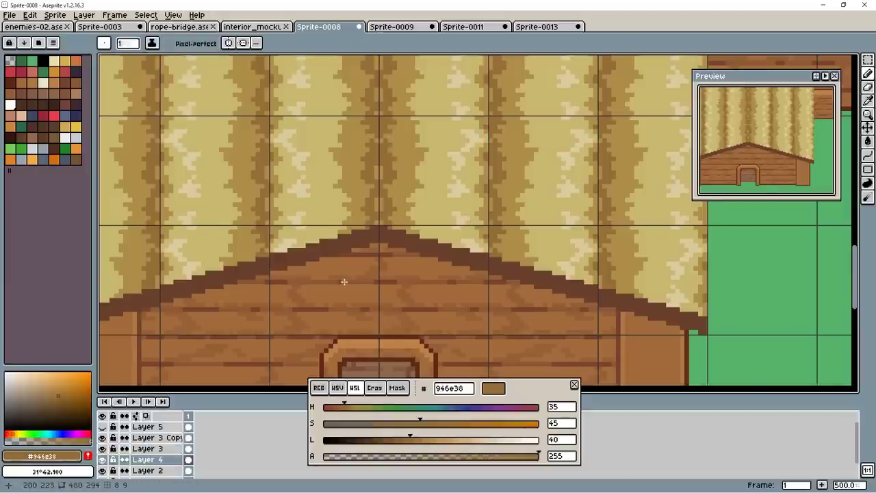
{"action": "scroll", "coordinate": [345, 257], "scroll_direction": "down", "scroll_amount": 5}
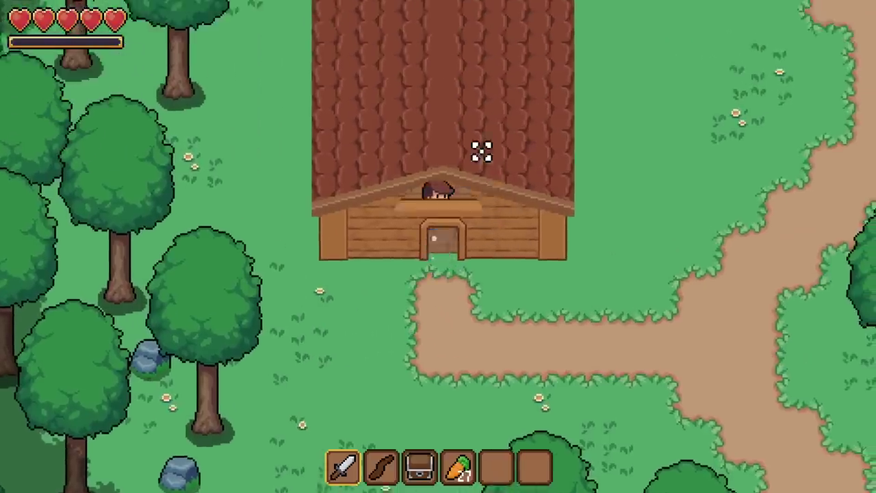
{"action": "key", "text": "w"}
{"action": "left_click", "coordinate": [425, 164]}
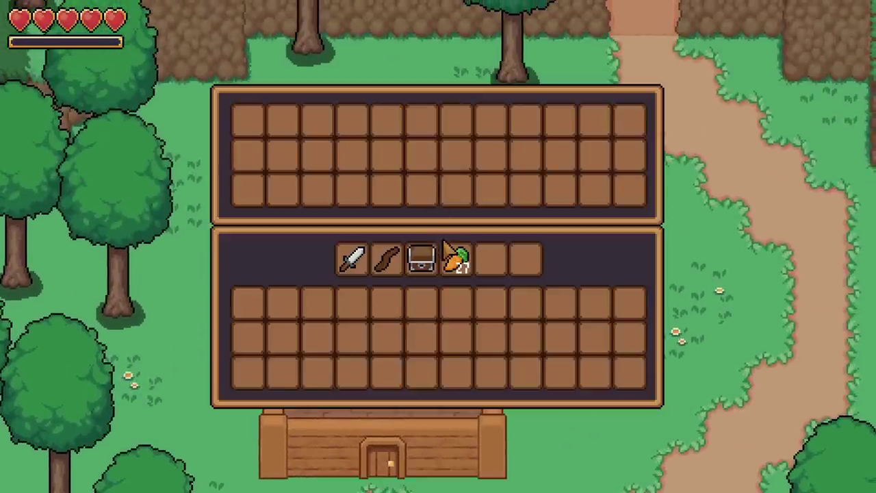
{"action": "key", "text": "Escape"}
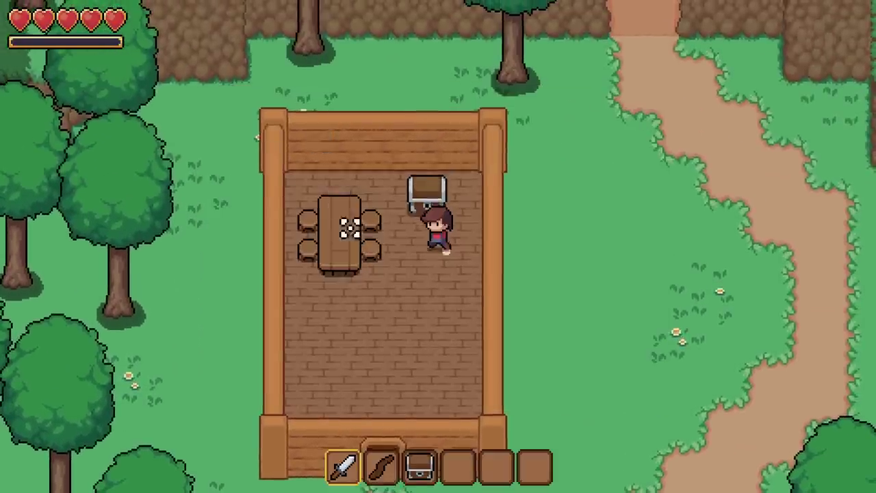
{"action": "key", "text": "s"}
{"action": "key", "text": "d"}
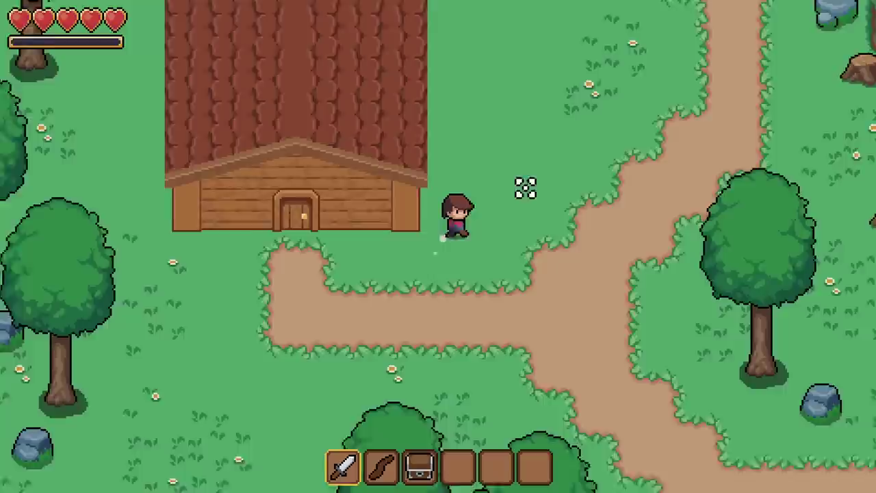
{"action": "key", "text": "w"}
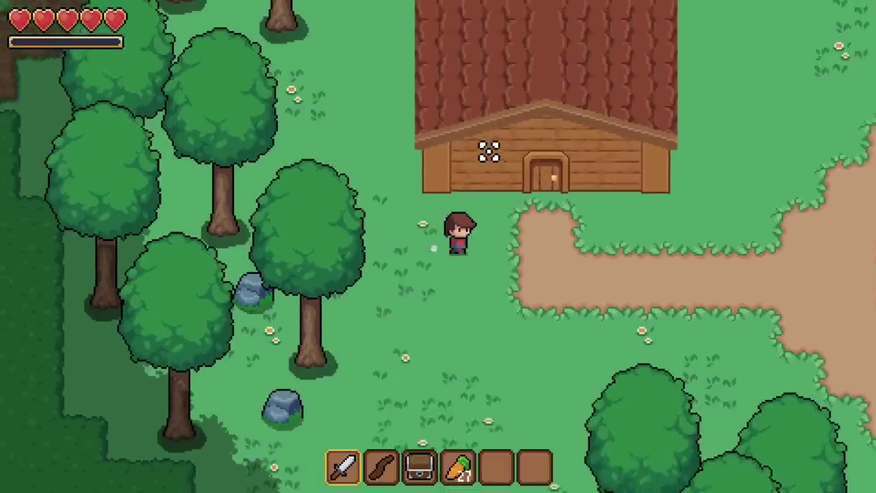
{"action": "key", "text": "w"}
{"action": "key", "text": "w"}
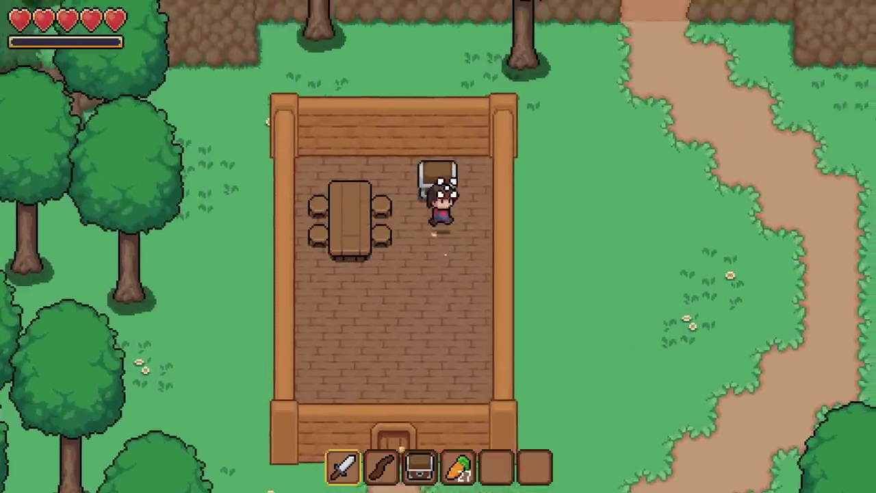
{"action": "left_click", "coordinate": [447, 188]}
{"action": "key", "text": "Escape"}
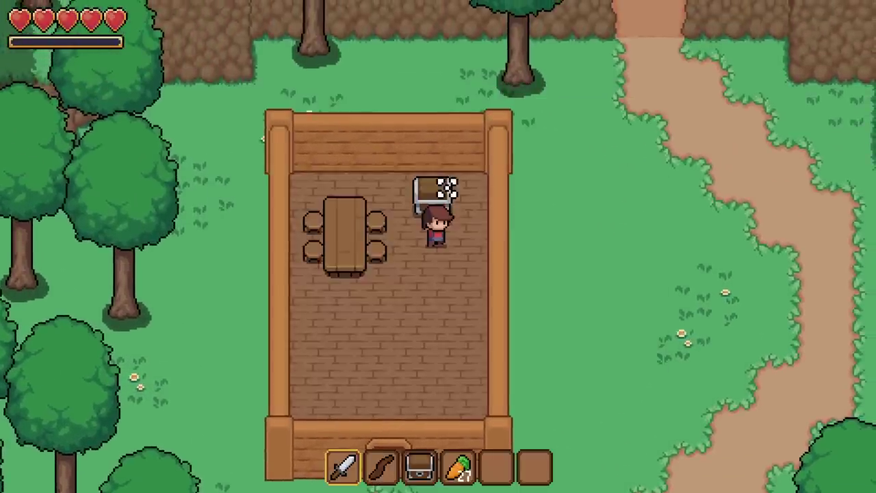
{"action": "key", "text": "s"}
{"action": "key", "text": "d"}
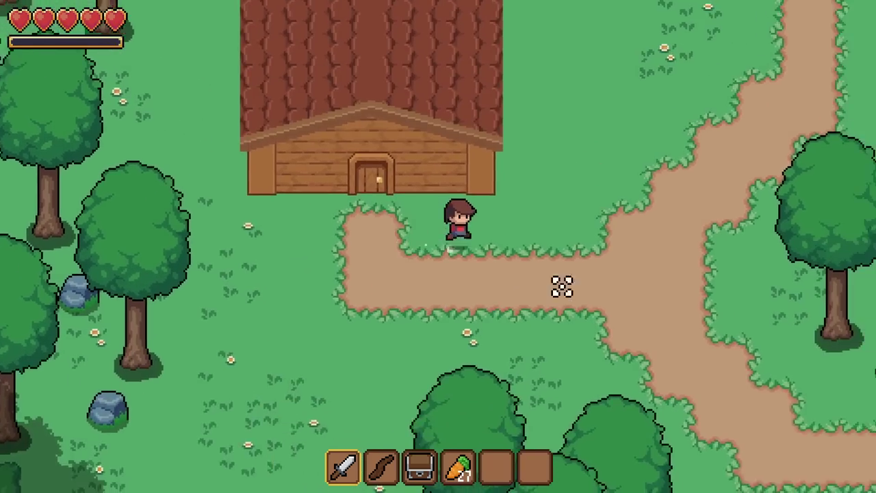
{"action": "key", "text": "w"}
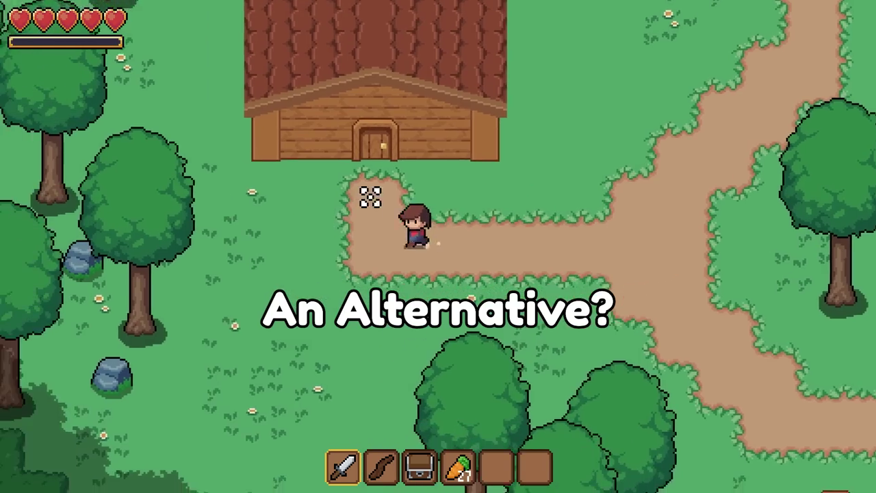
{"action": "key", "text": "w"}
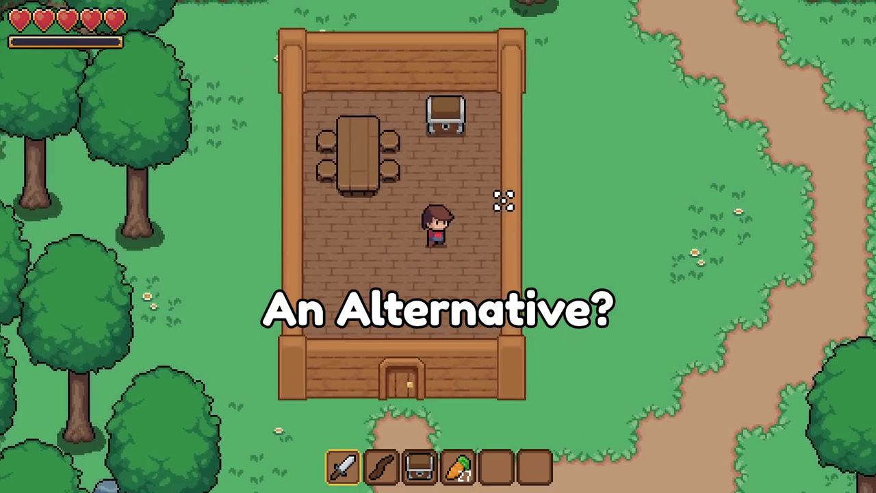
{"action": "key", "text": "s"}
{"action": "key", "text": "a"}
{"action": "key", "text": "d"}
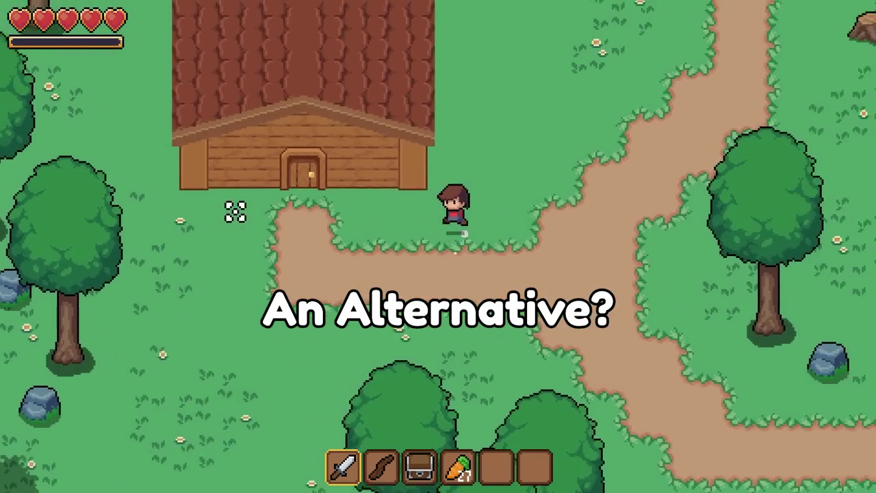
{"action": "key", "text": "a"}
{"action": "key", "text": "w"}
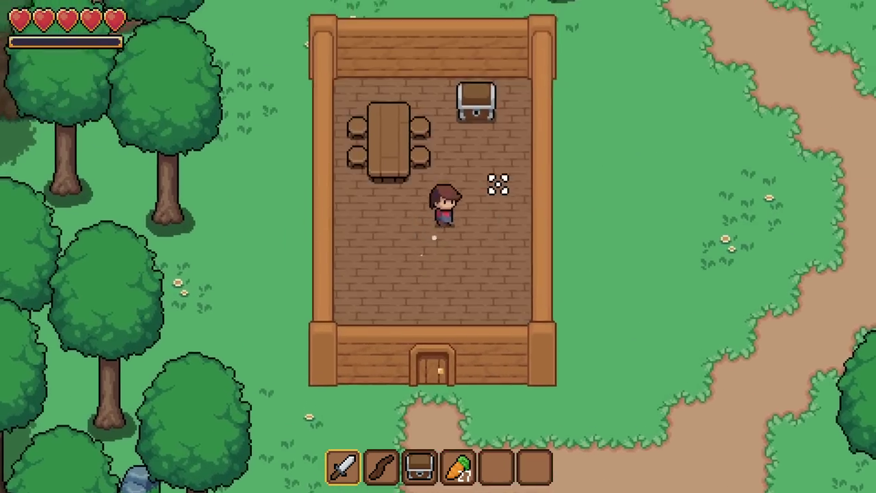
{"action": "key", "text": "w"}
{"action": "left_click", "coordinate": [432, 198]}
{"action": "key", "text": "Escape"}
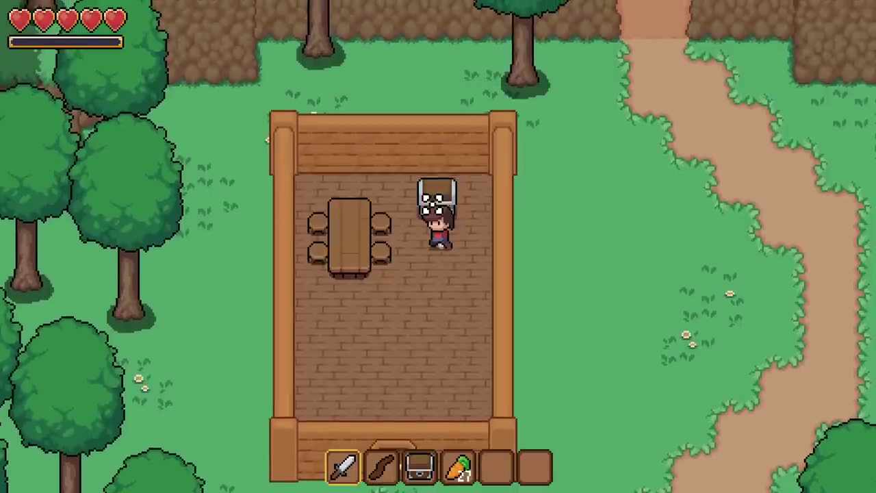
{"action": "key", "text": "s"}
{"action": "key", "text": "d"}
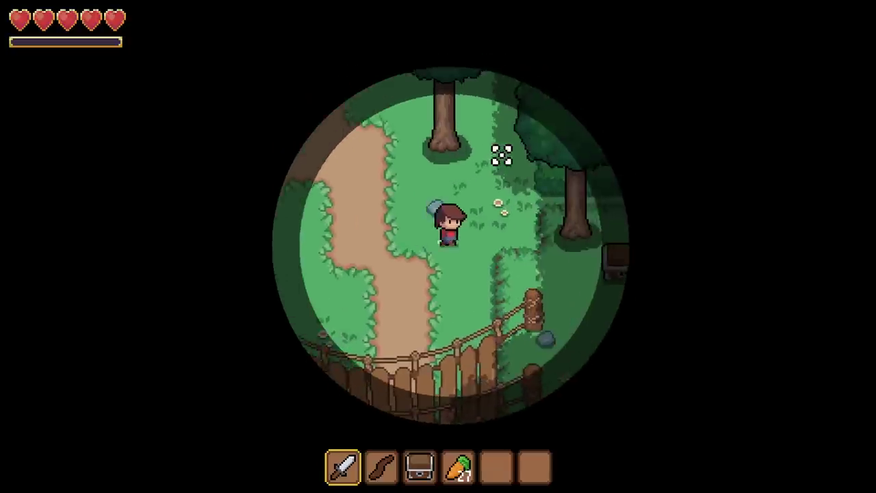
Step: Walk the player through the dark forest into the blacked-out house and back out onto the path
{"action": "key", "text": "a"}
{"action": "key", "text": "w"}
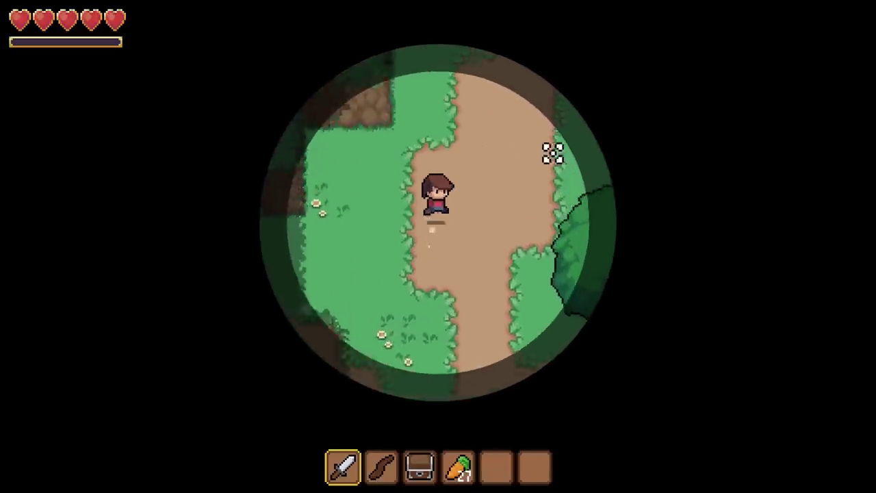
{"action": "key", "text": "w"}
{"action": "key", "text": "d"}
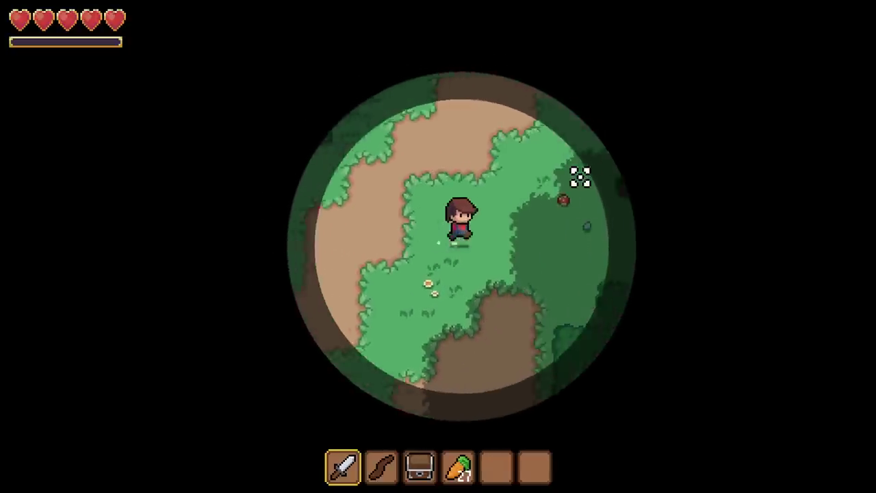
{"action": "key", "text": "w"}
{"action": "key", "text": "d"}
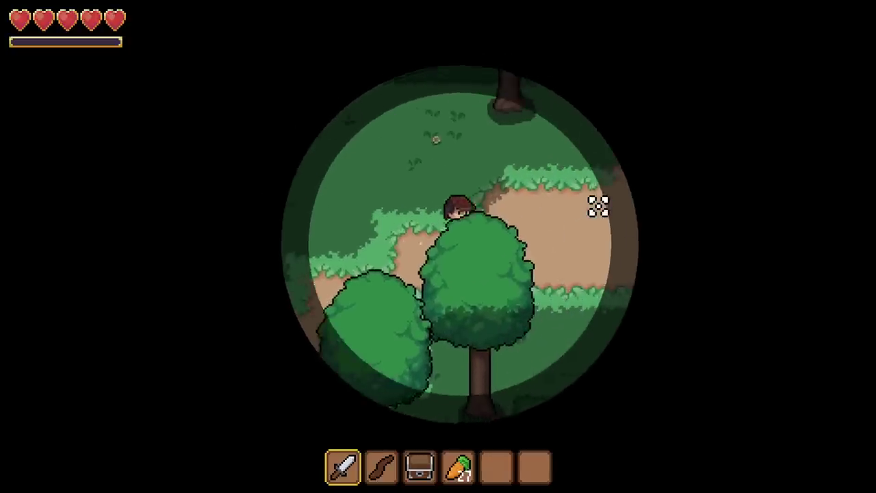
{"action": "key", "text": "d"}
{"action": "key", "text": "w"}
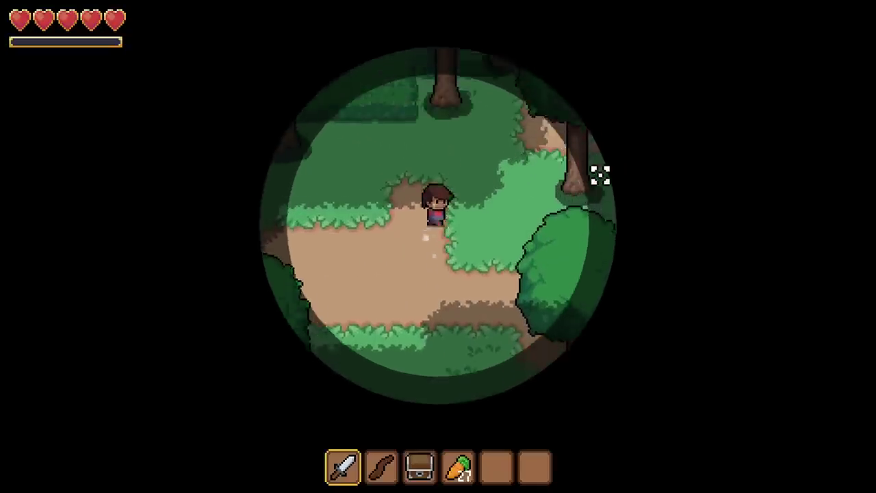
{"action": "key", "text": "w"}
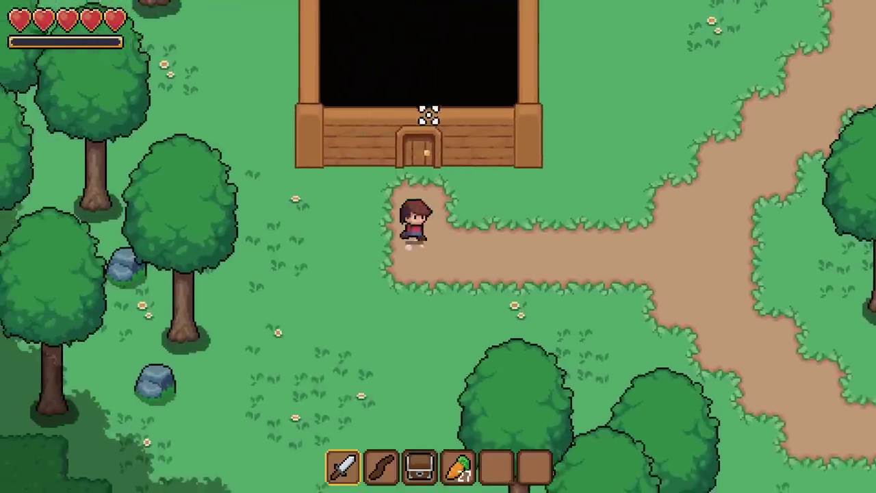
{"action": "key", "text": "w"}
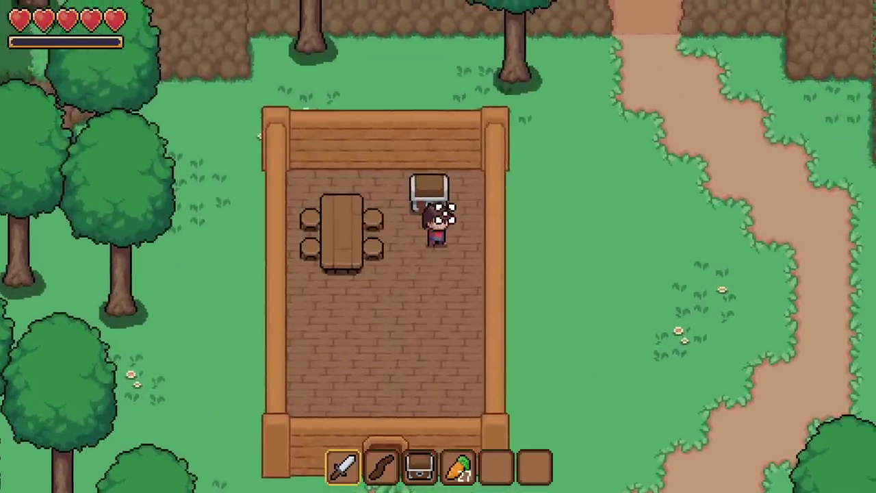
{"action": "key", "text": "s"}
{"action": "key", "text": "d"}
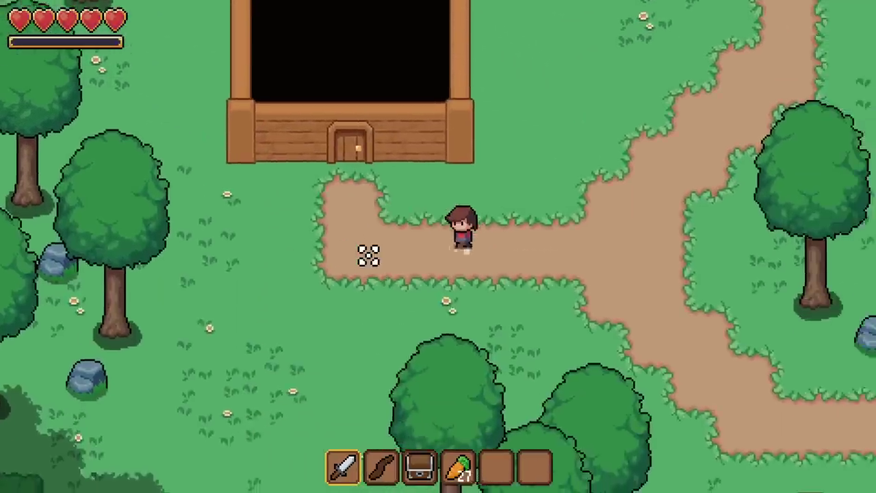
{"action": "key", "text": "a"}
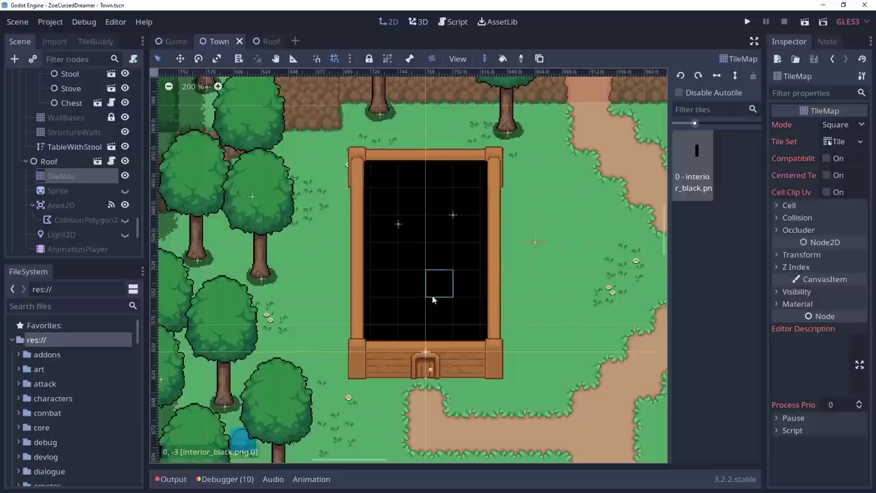
Step: Erase and repaint interior_black tiles over the room, undoing a stray black rectangle on the grass
{"action": "mouse_move", "coordinate": [429, 256]}
{"action": "right_mouse_down"}
{"action": "mouse_move", "coordinate": [418, 257]}
{"action": "mouse_move", "coordinate": [415, 288]}
{"action": "mouse_move", "coordinate": [437, 292]}
{"action": "right_mouse_up"}
{"action": "mouse_move", "coordinate": [451, 283]}
{"action": "left_mouse_down"}
{"action": "mouse_move", "coordinate": [443, 256]}
{"action": "mouse_move", "coordinate": [420, 257]}
{"action": "mouse_move", "coordinate": [411, 280]}
{"action": "left_mouse_up"}
{"action": "mouse_move", "coordinate": [479, 283]}
{"action": "middle_mouse_down"}
{"action": "mouse_move", "coordinate": [456, 268]}
{"action": "mouse_move", "coordinate": [434, 280]}
{"action": "middle_mouse_up"}
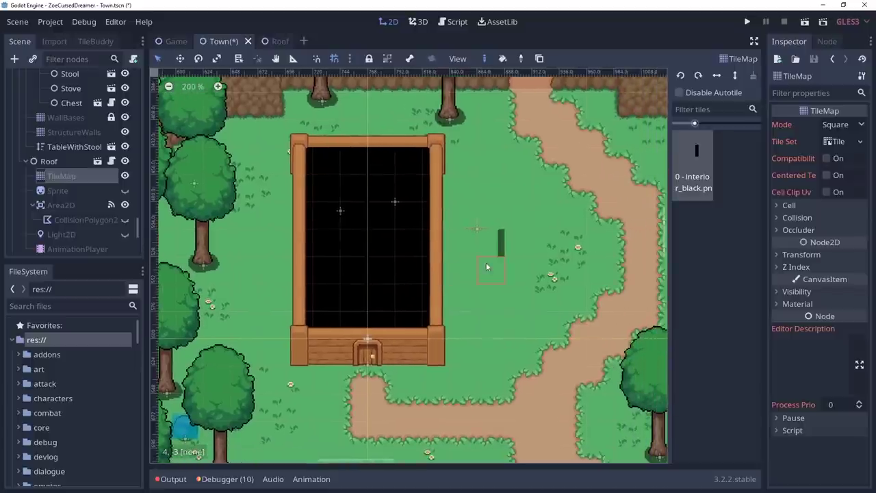
{"action": "left_click_drag", "start_coordinate": [509, 277], "coordinate": [589, 173], "text": "ctrl+shift"}
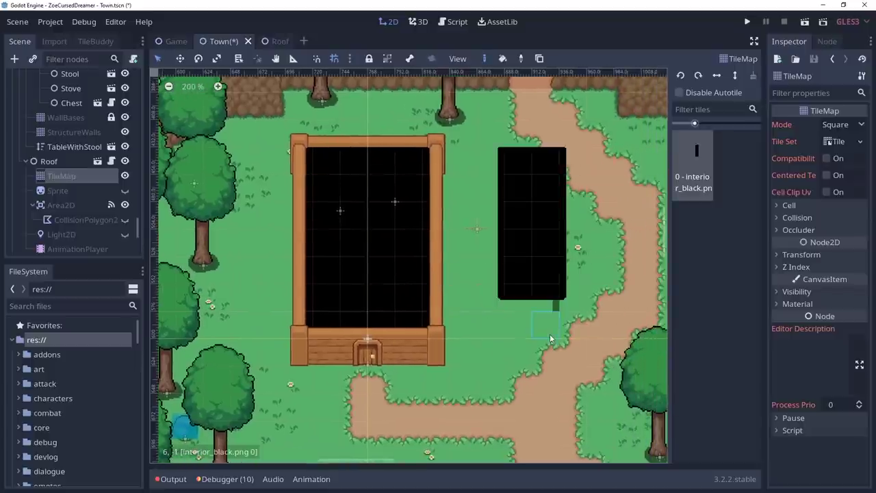
{"action": "key", "text": "ctrl+z"}
{"action": "middle_click_drag", "start_coordinate": [466, 279], "coordinate": [521, 288]}
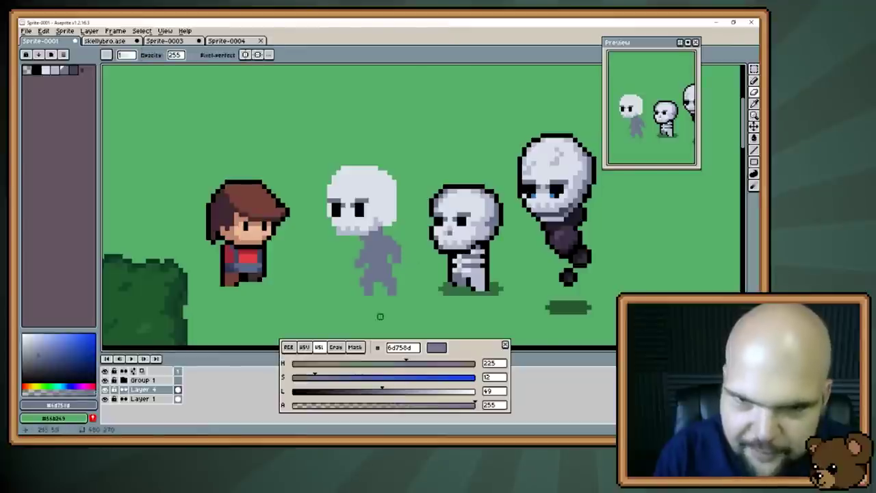
Step: With the pencil, sample the skull's grey and ghost body's dark colours, then adjust the colour to 3d3046
{"action": "key", "text": "b"}
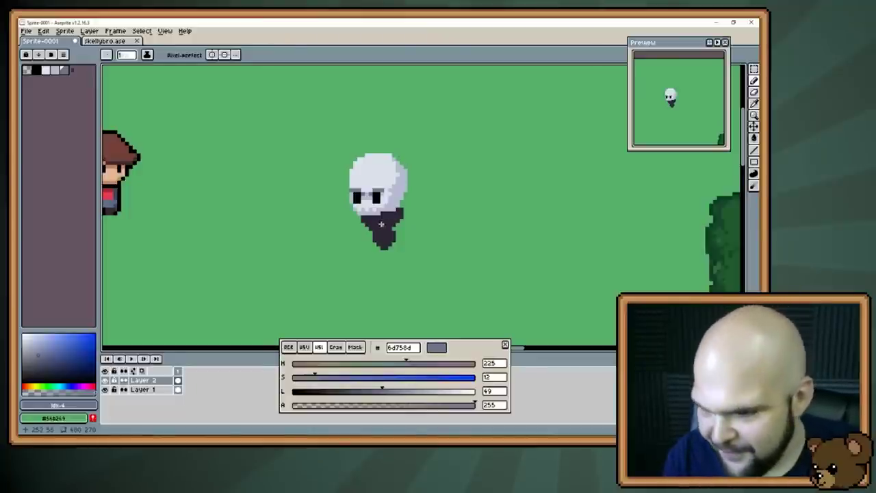
{"action": "left_click", "coordinate": [395, 215], "text": "alt"}
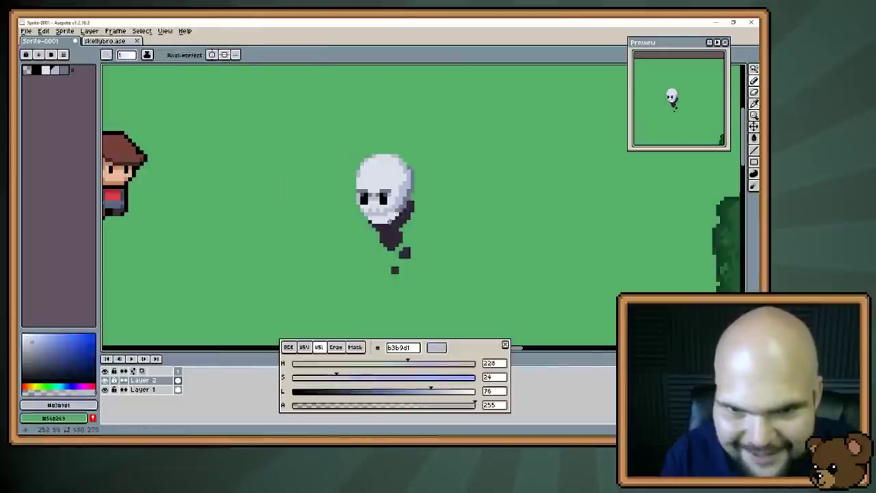
{"action": "left_click", "coordinate": [389, 223], "text": "alt"}
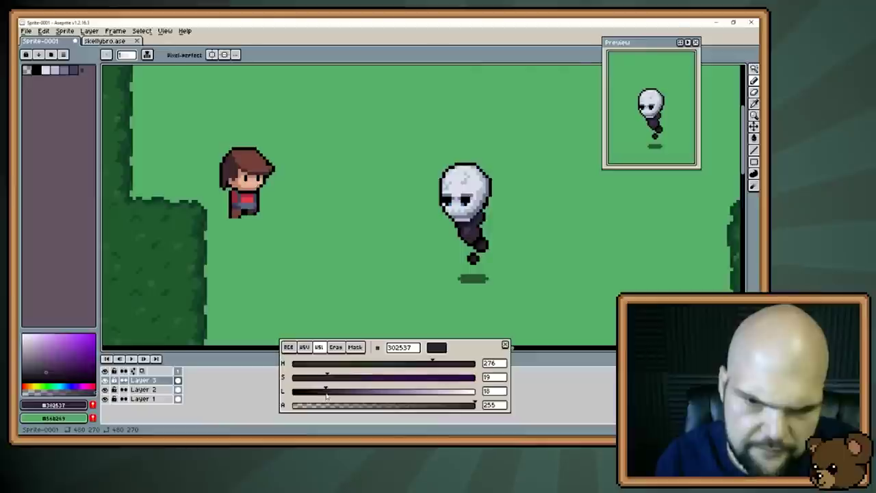
{"action": "left_click_drag", "start_coordinate": [327, 397], "coordinate": [334, 394]}
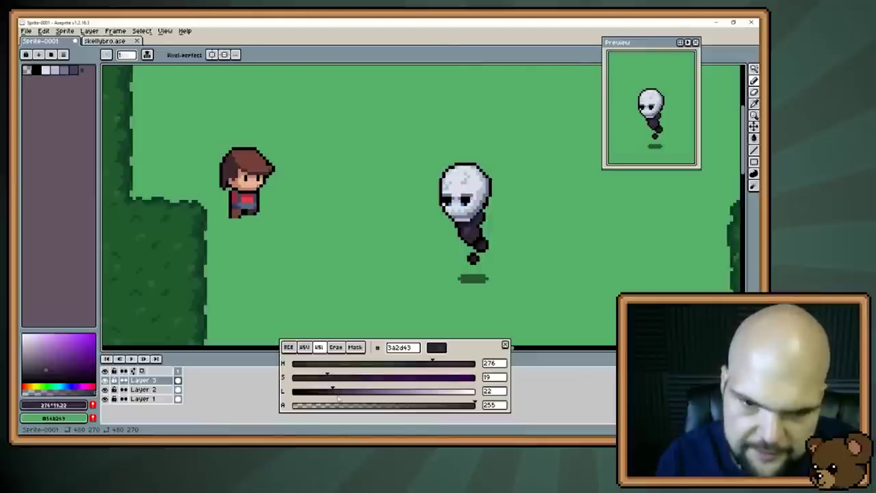
{"action": "left_click", "coordinate": [334, 395]}
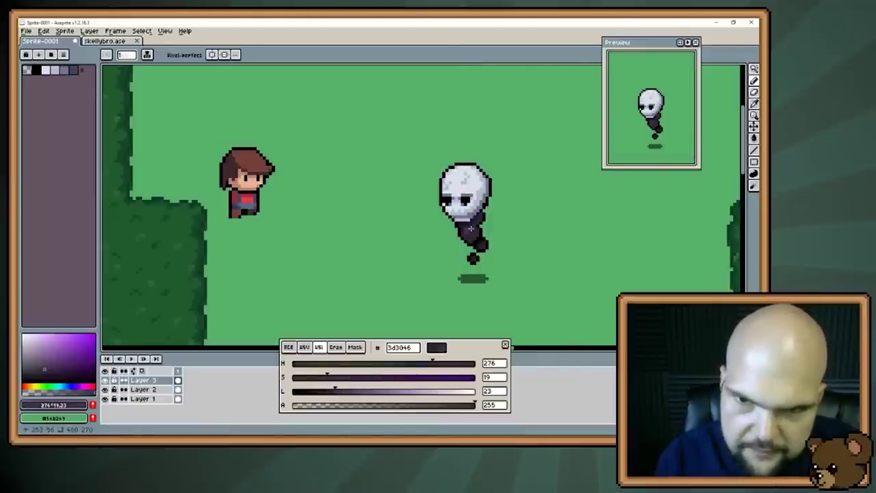